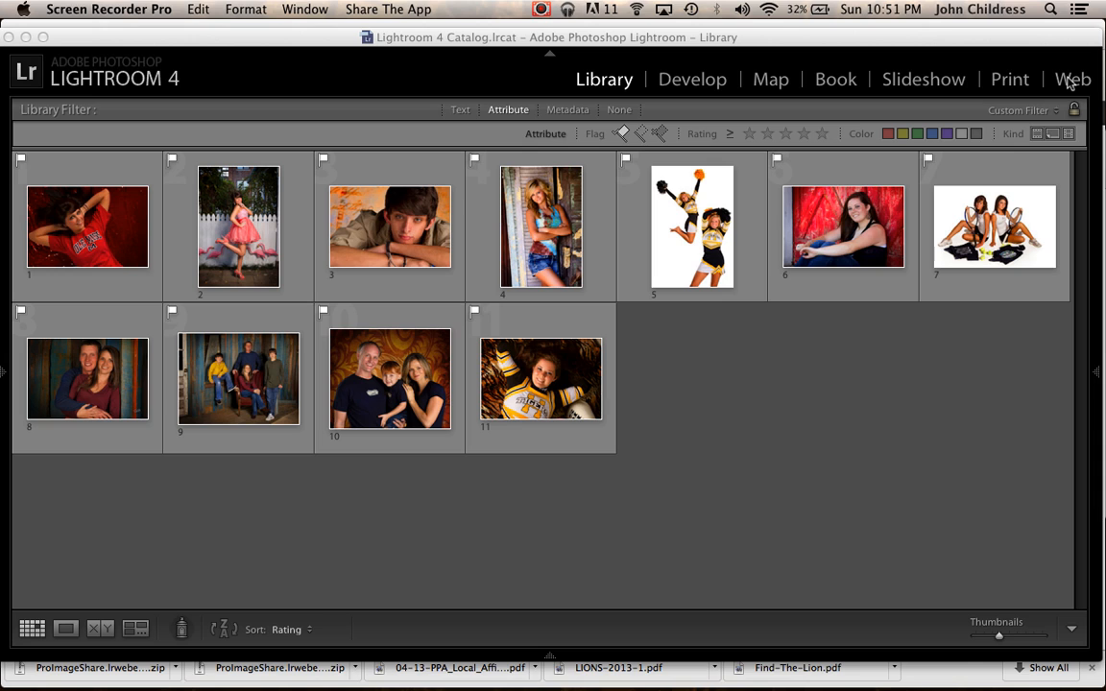
Switch to the Web module and preview the Pro Image Share gallery and its site info settings.
click(1069, 82)
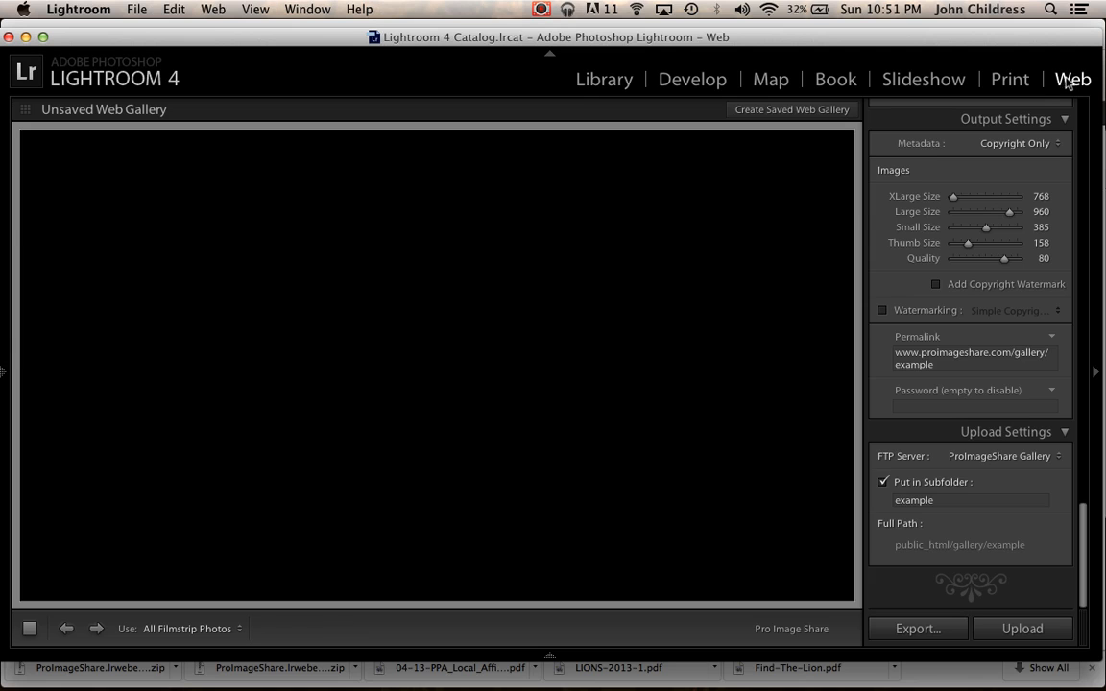
scroll(927, 185, up, 15)
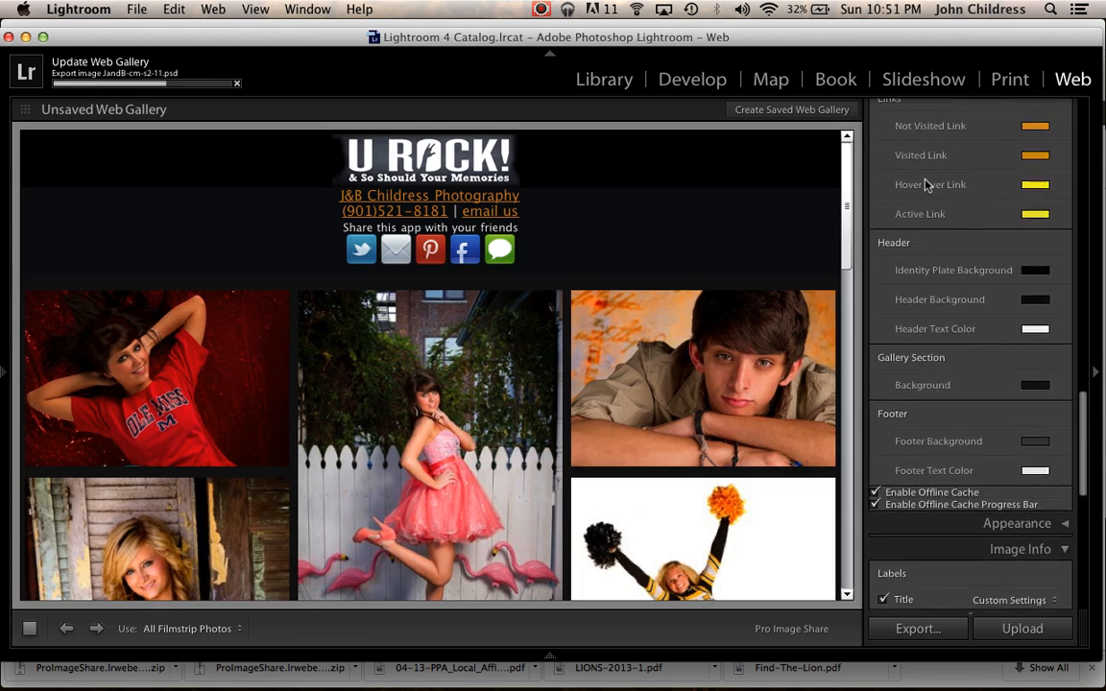
scroll(927, 185, up, 5)
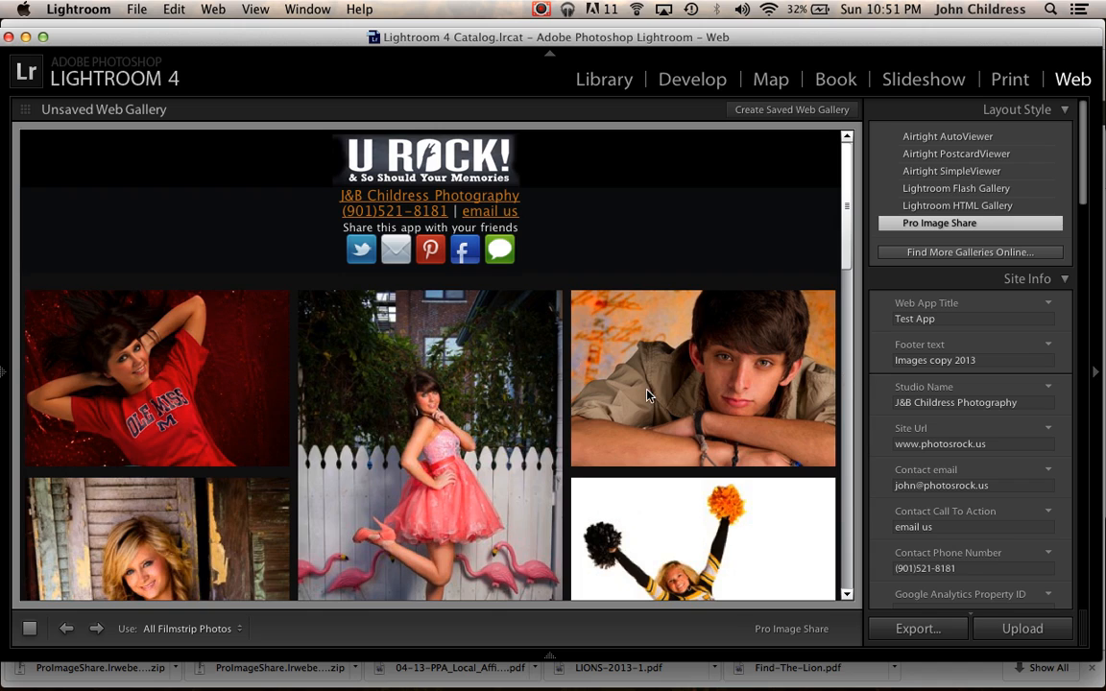
scroll(582, 350, down, 10)
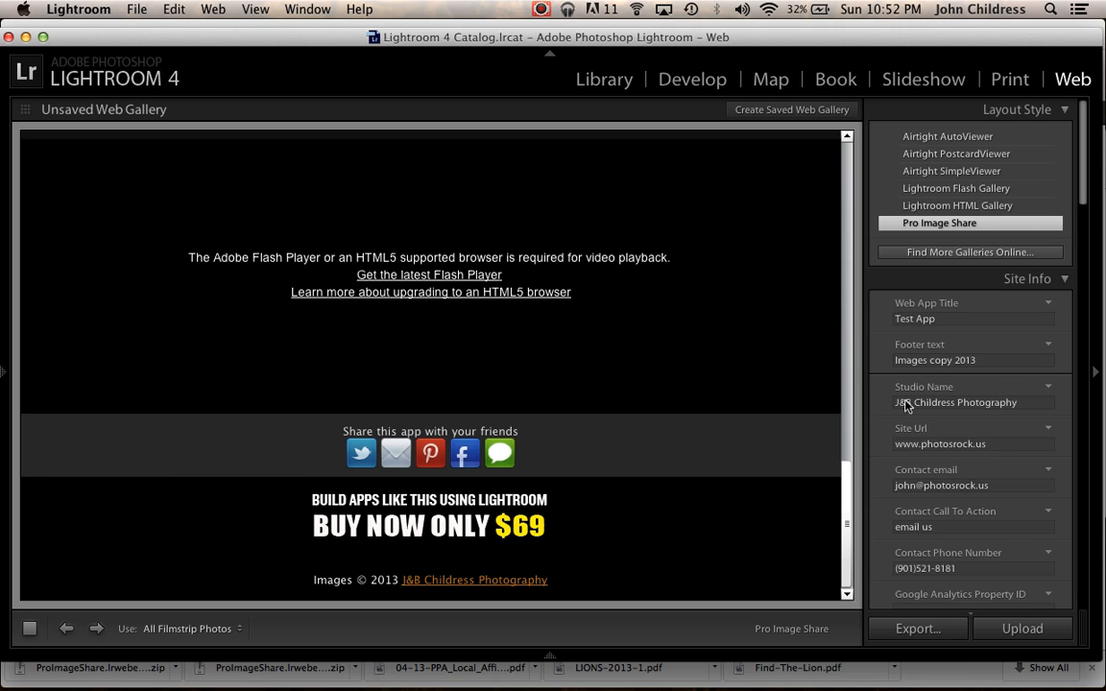
scroll(672, 306, up, 12)
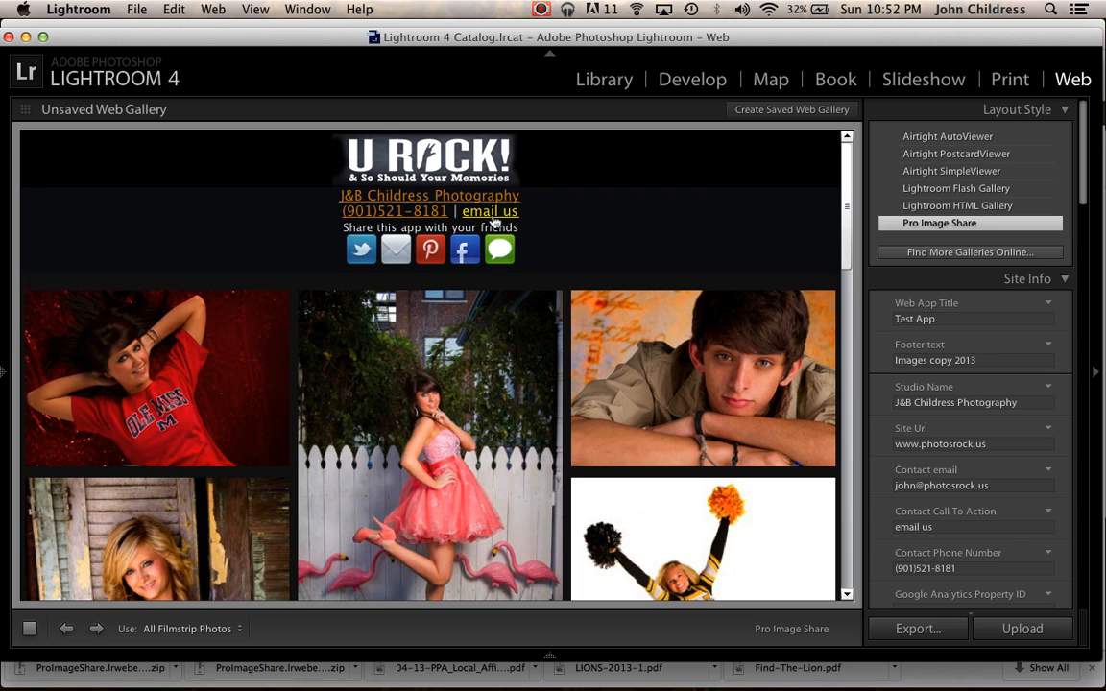
Enable Google Plus as a sharing option for the gallery.
scroll(1007, 524, down, 8)
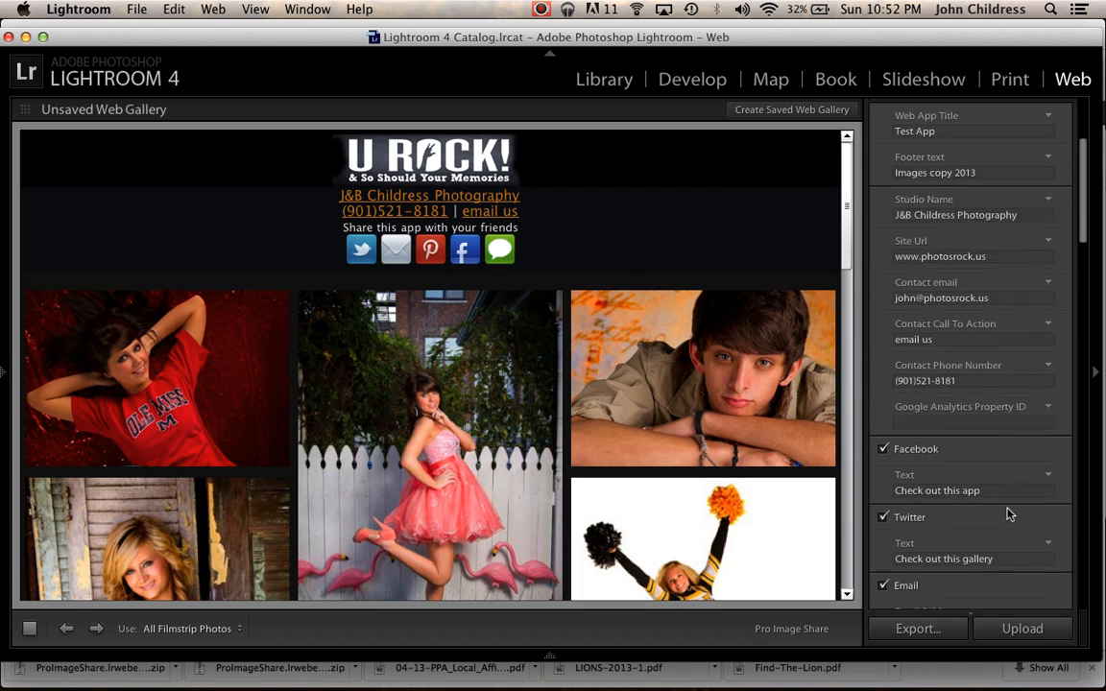
scroll(1008, 512, down, 2)
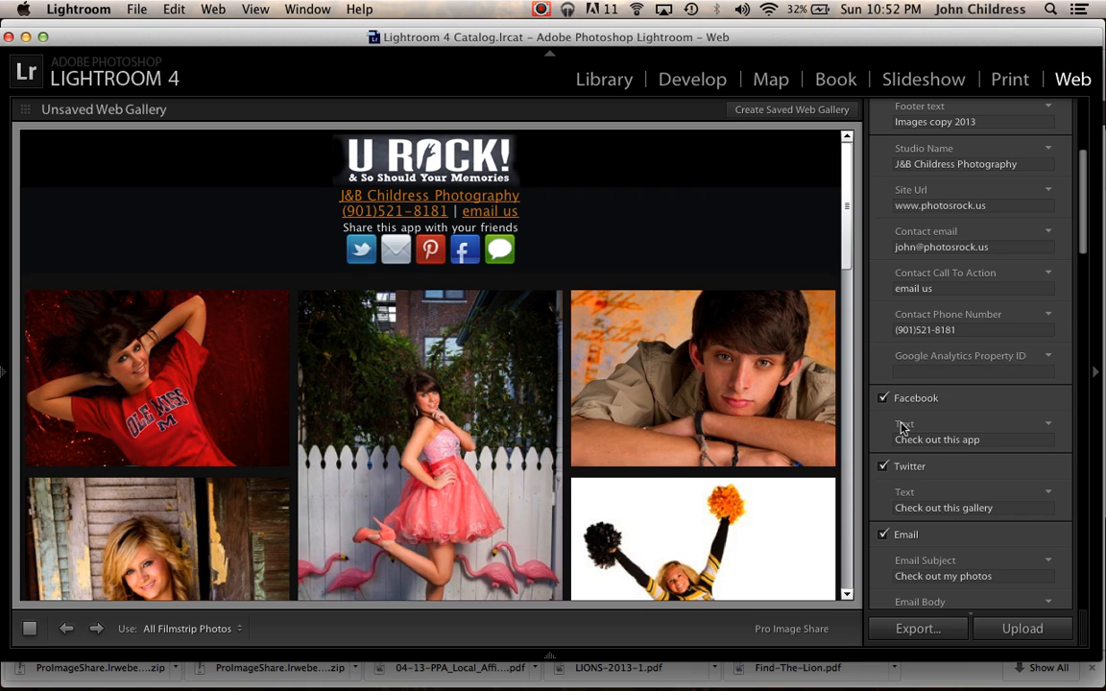
scroll(904, 422, down, 5)
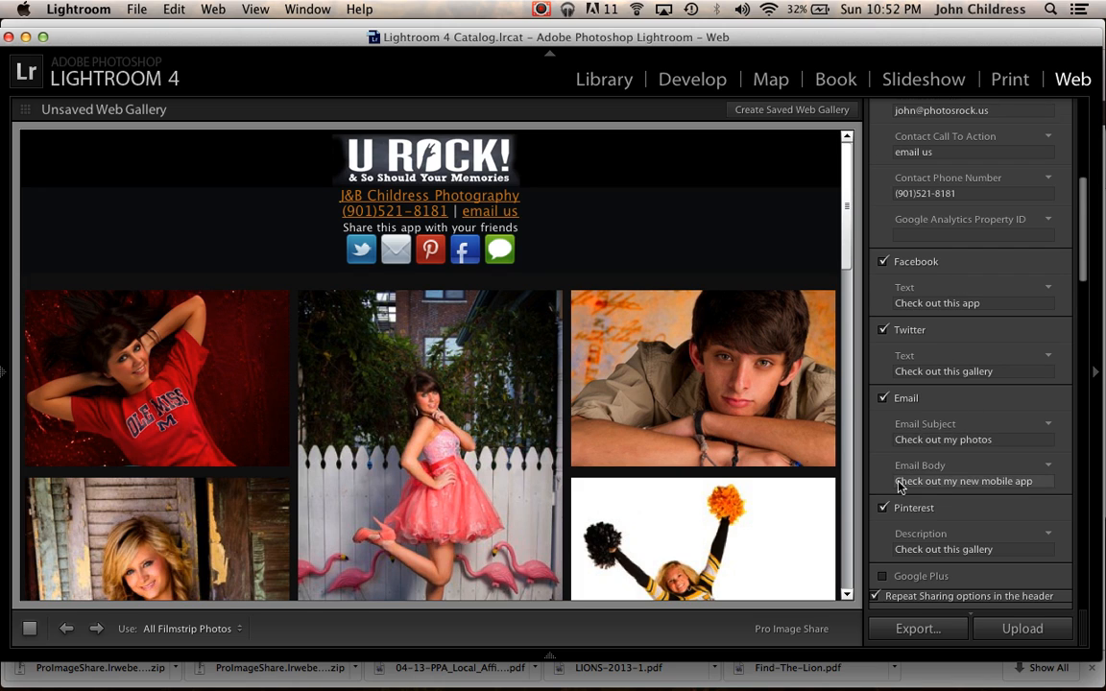
scroll(937, 461, down, 3)
click(883, 438)
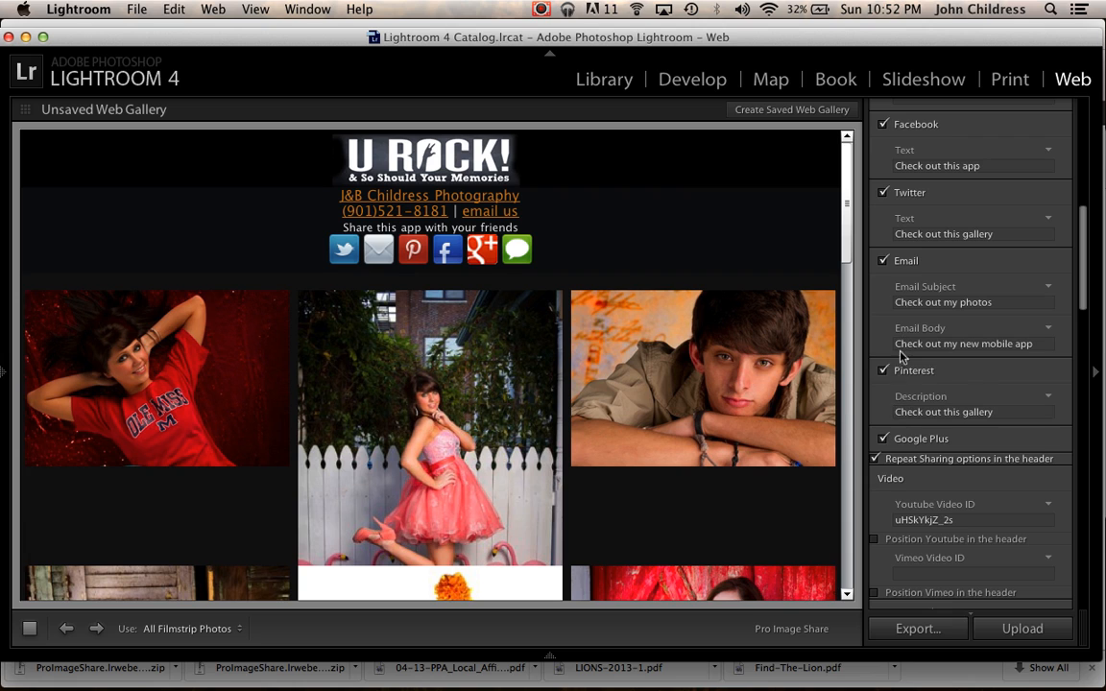
Browse the gallery preview, opening a photo and stepping through the images before closing it.
scroll(735, 454, down, 6)
scroll(734, 454, up, 6)
scroll(615, 398, down, 15)
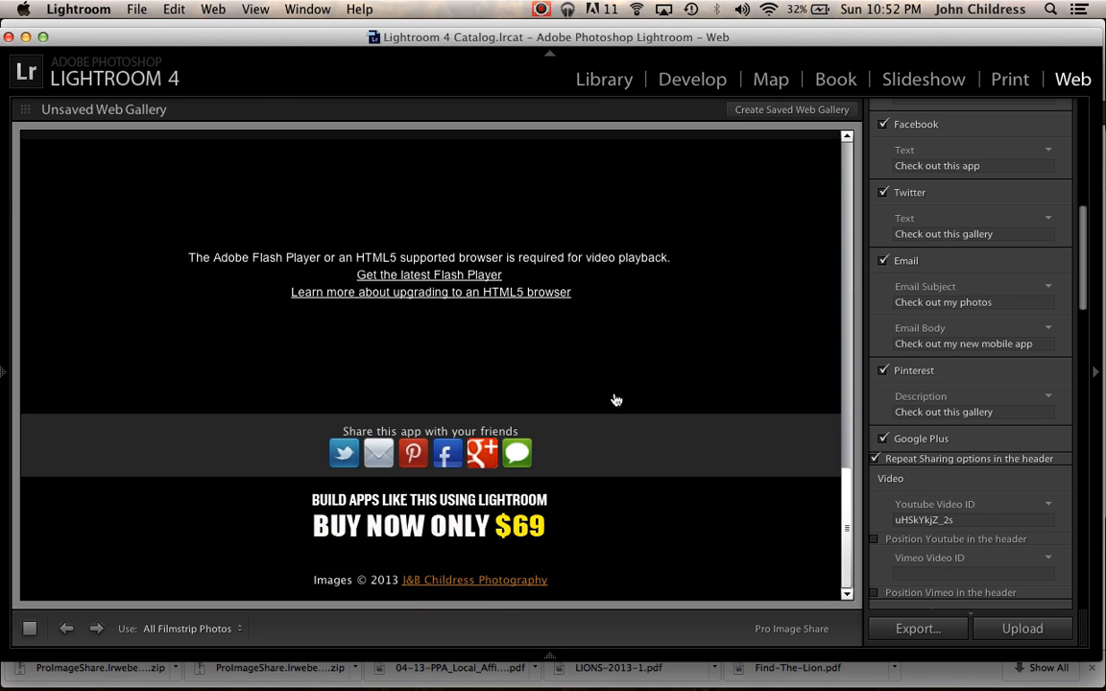
scroll(583, 336, up, 15)
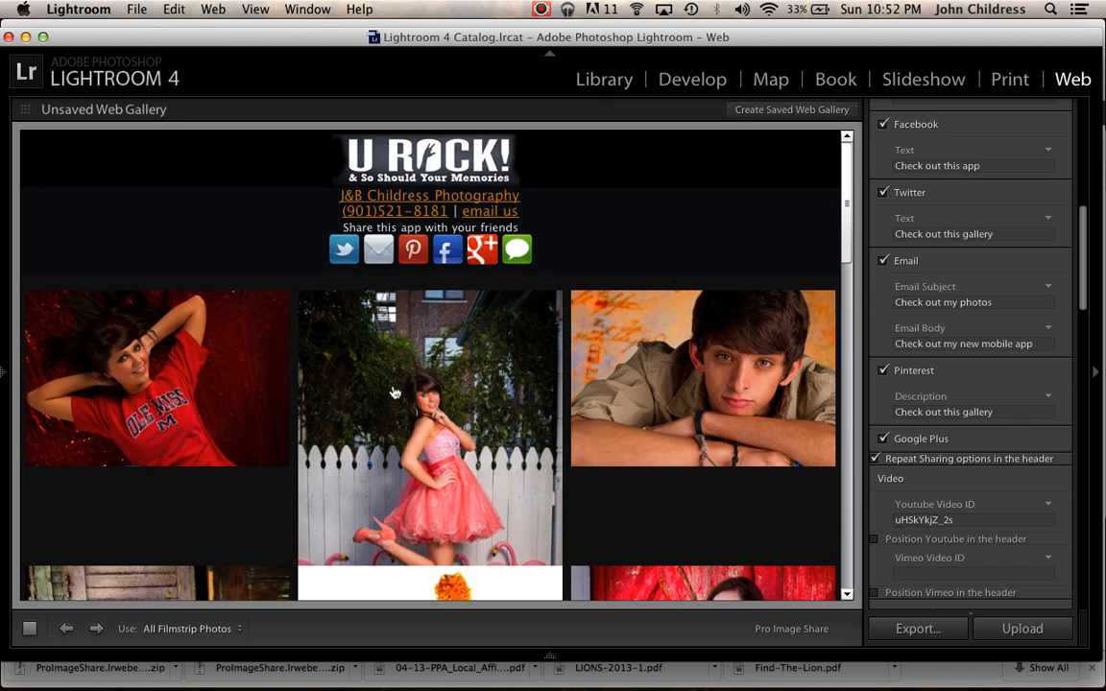
click(231, 386)
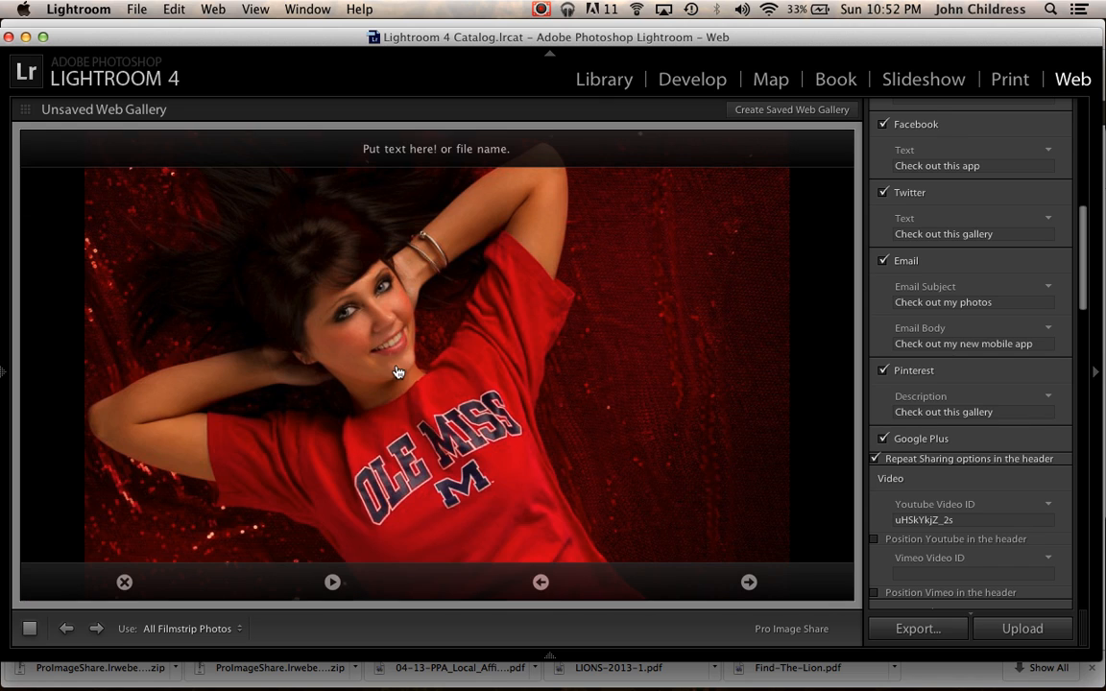
click(750, 583)
click(749, 582)
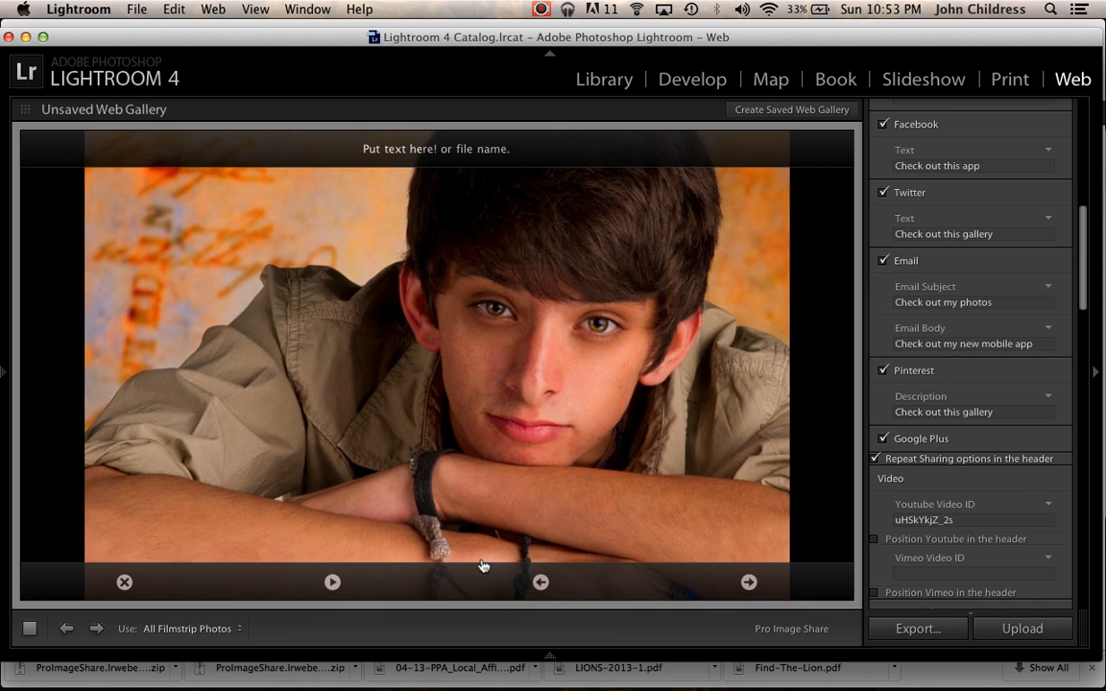
click(125, 583)
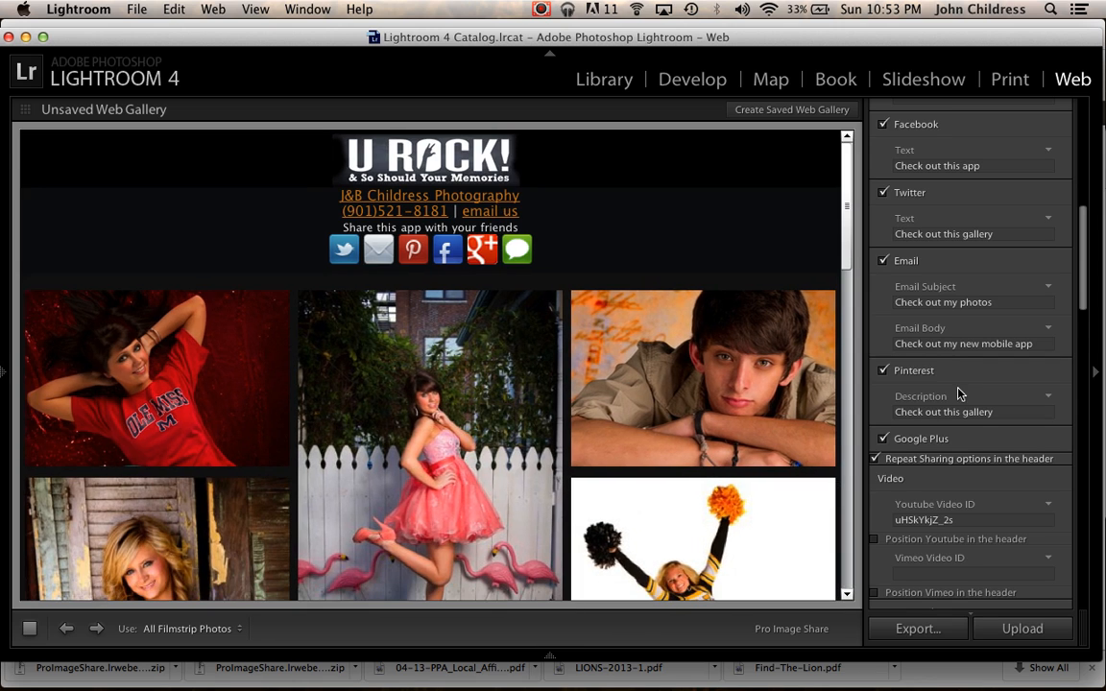
Turn on positioning the YouTube video in the header.
scroll(958, 394, down, 3)
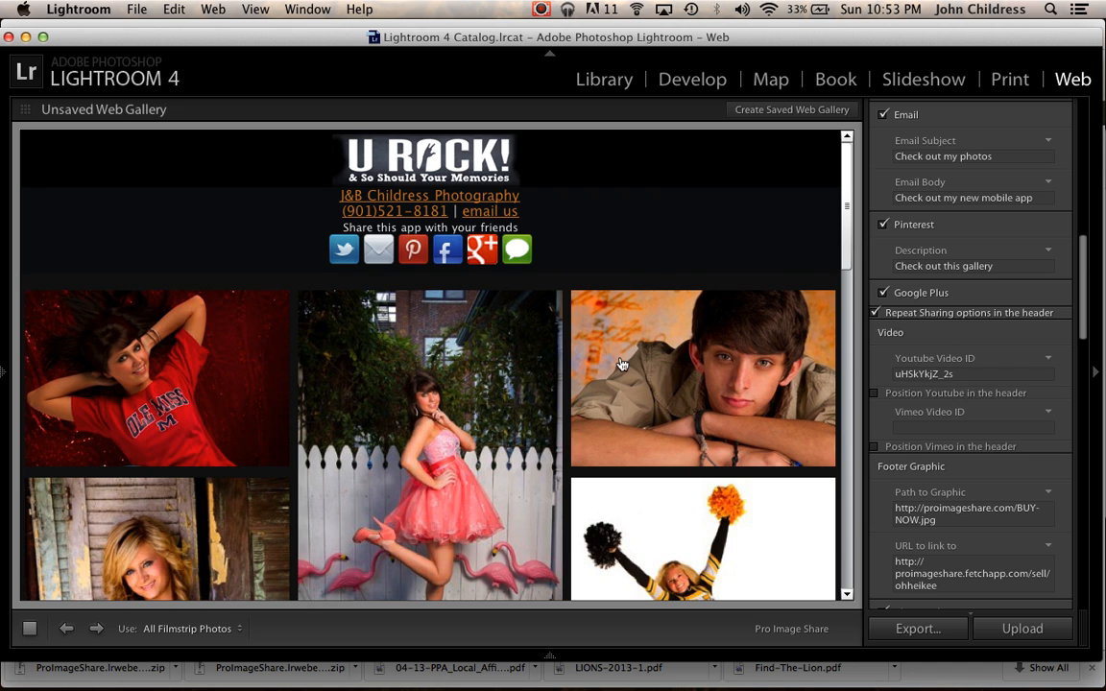
scroll(622, 365, down, 15)
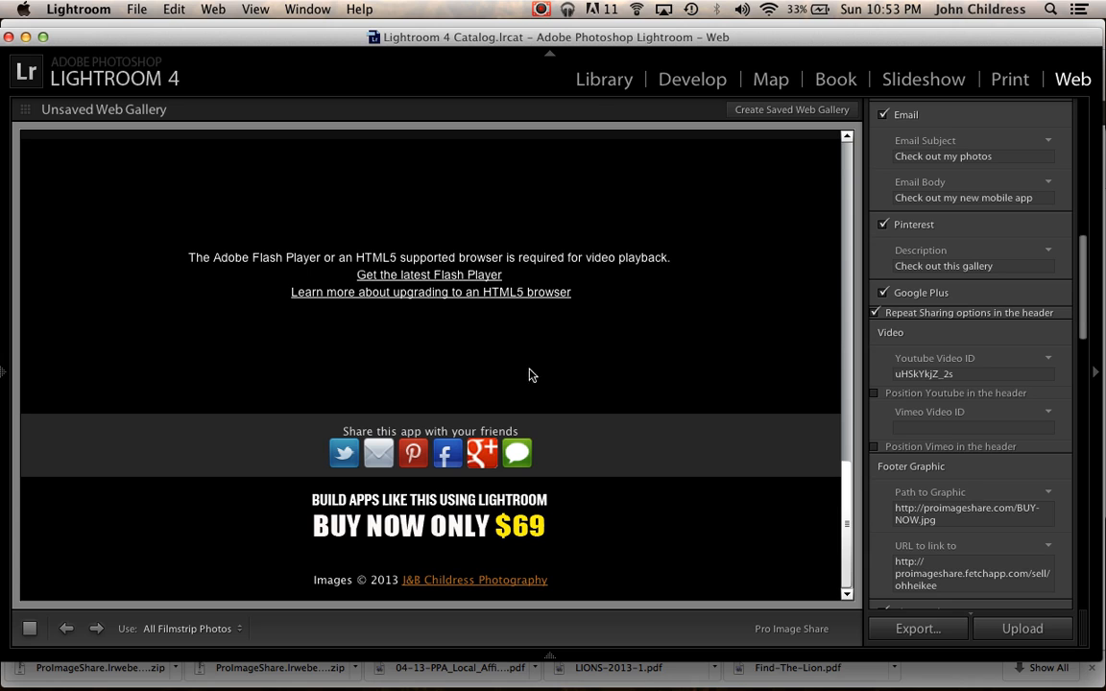
scroll(554, 204, up, 15)
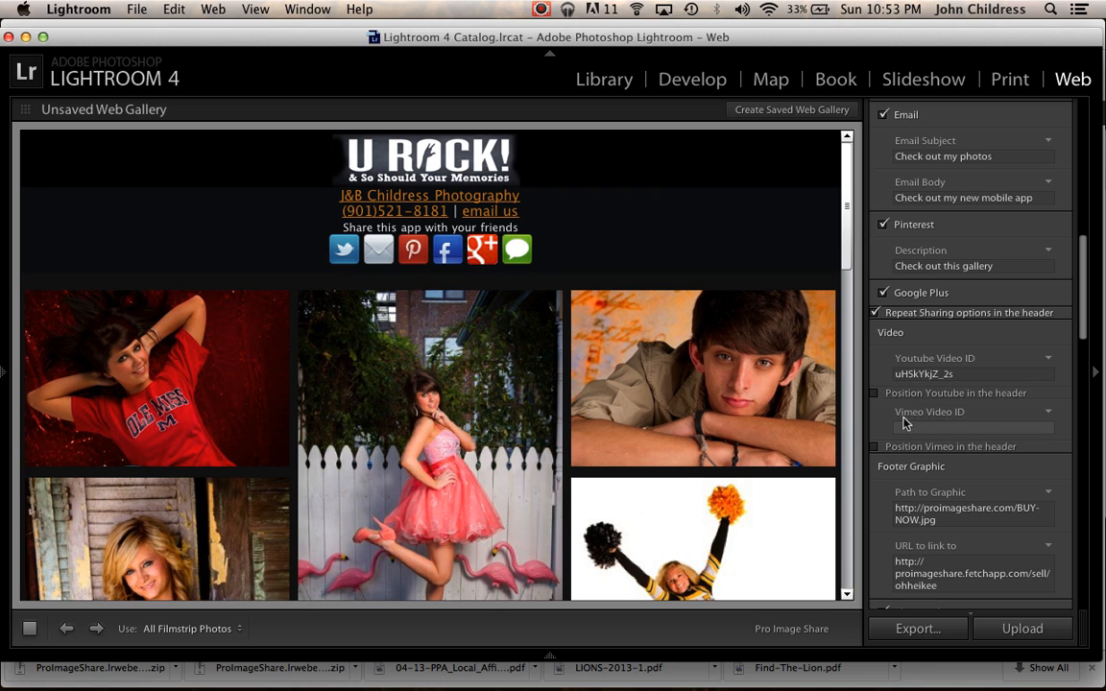
click(875, 394)
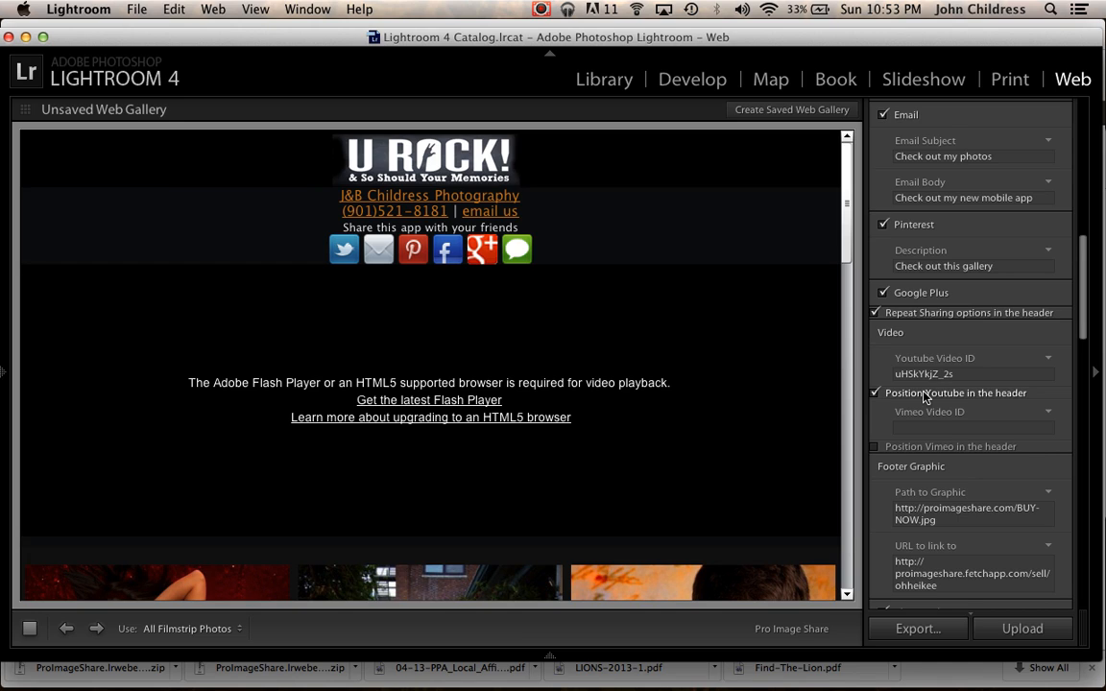
Review the preview layout and the identity plate options.
scroll(926, 394, down, 3)
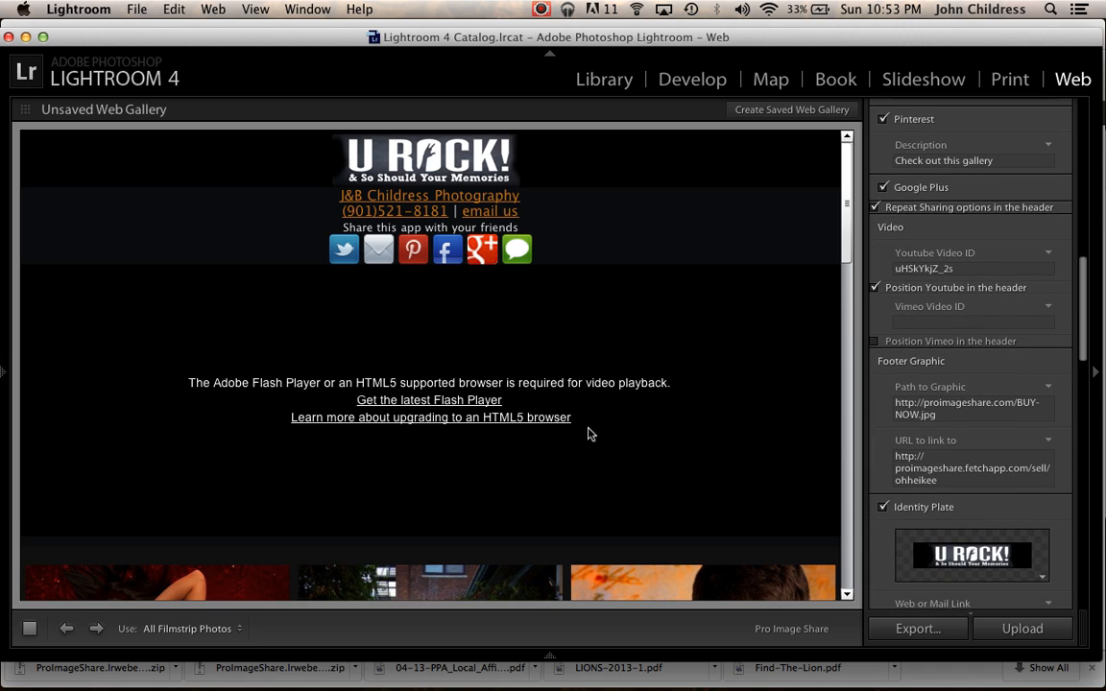
scroll(590, 434, down, 10)
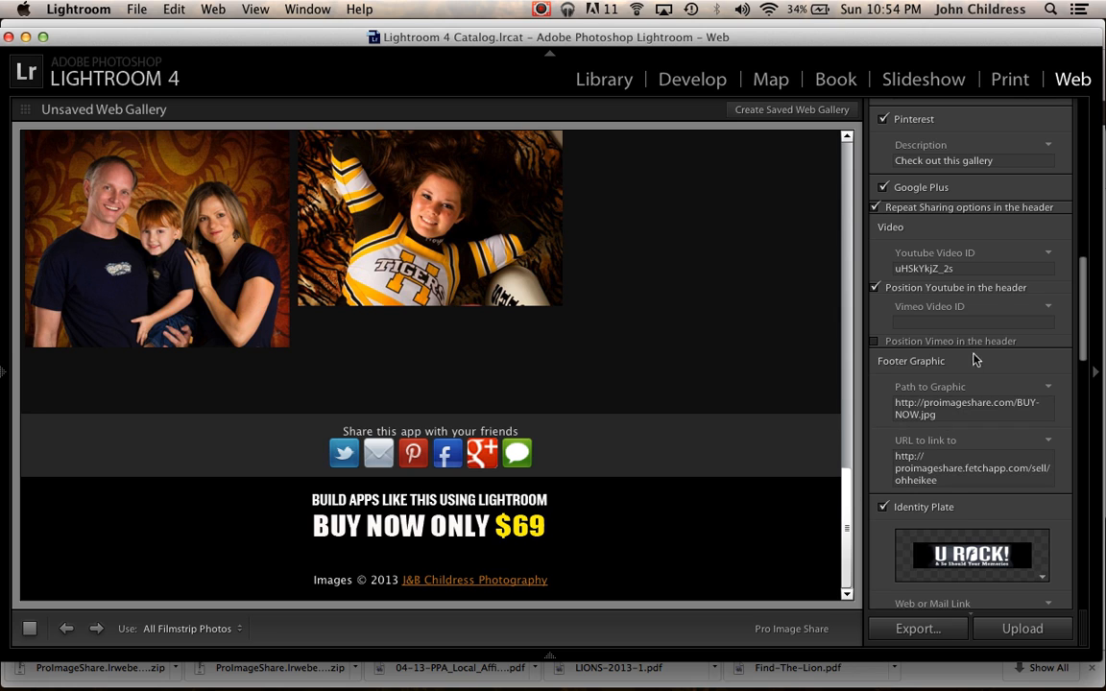
scroll(899, 424, down, 4)
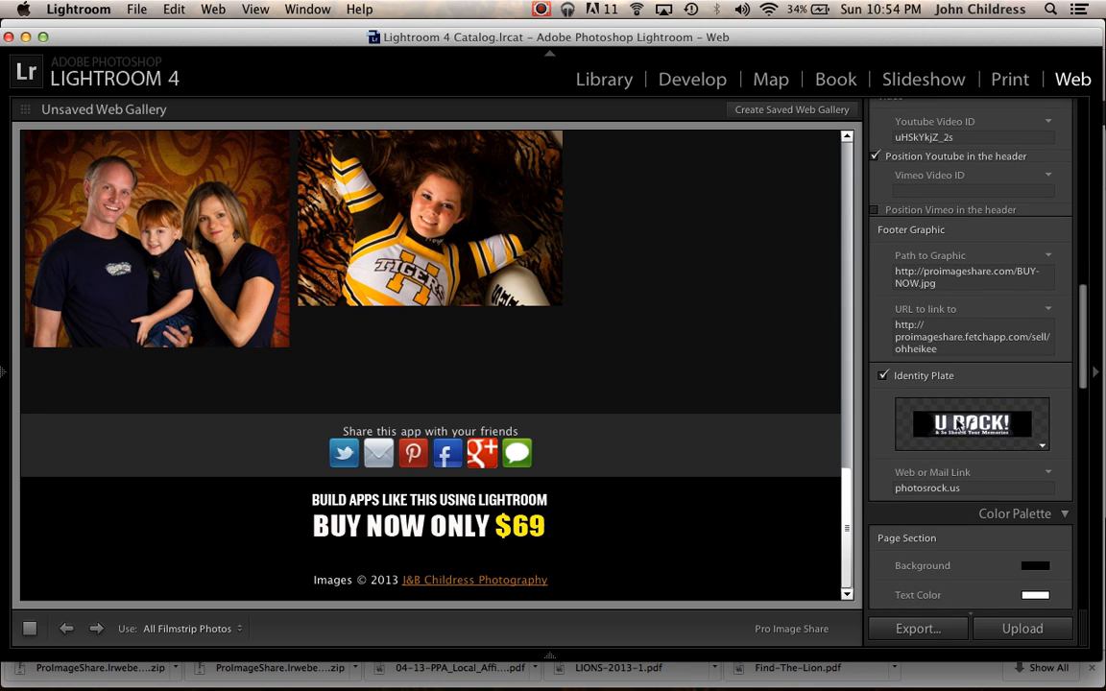
scroll(851, 443, up, 1)
scroll(851, 443, up, 15)
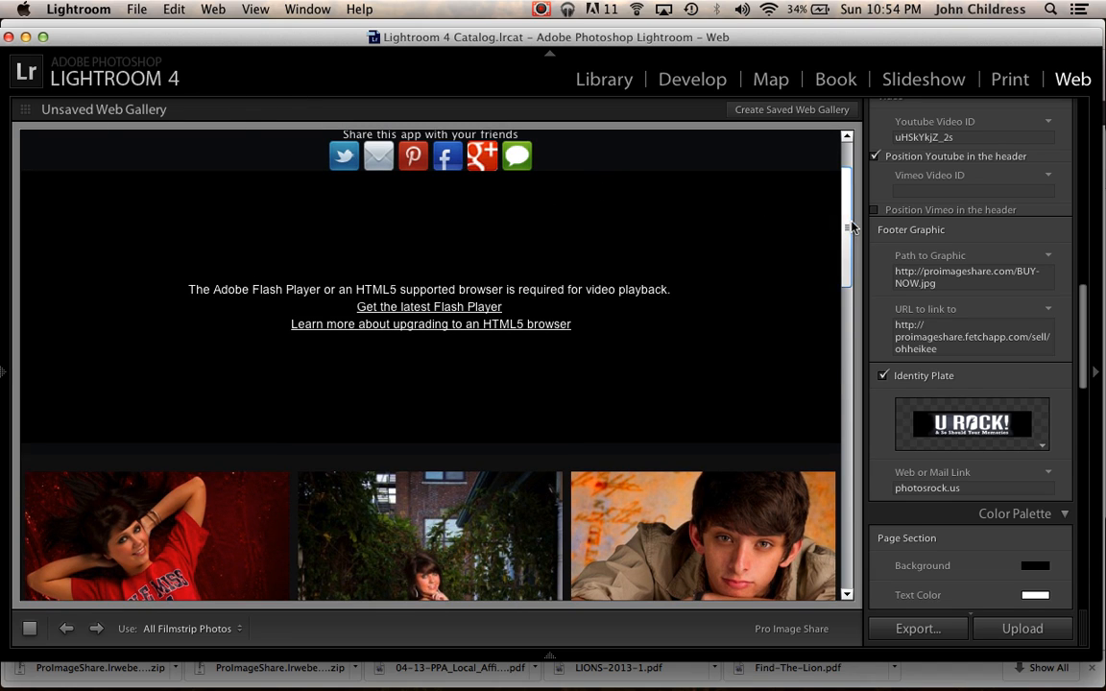
scroll(837, 220, up, 3)
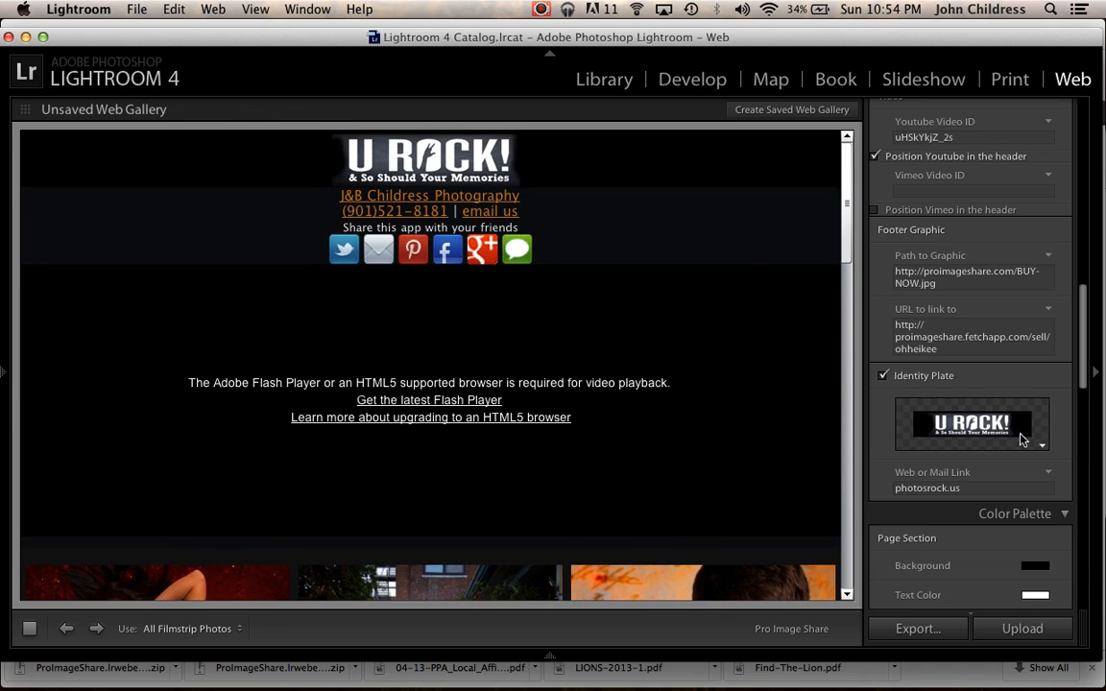
click(1045, 449)
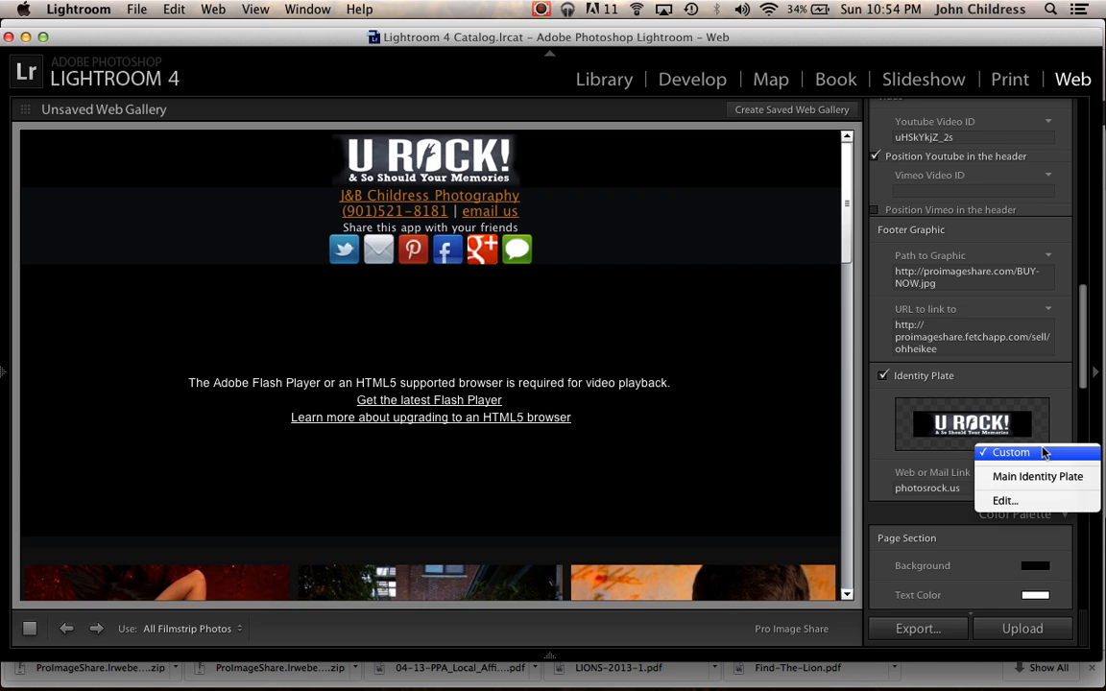
click(1041, 397)
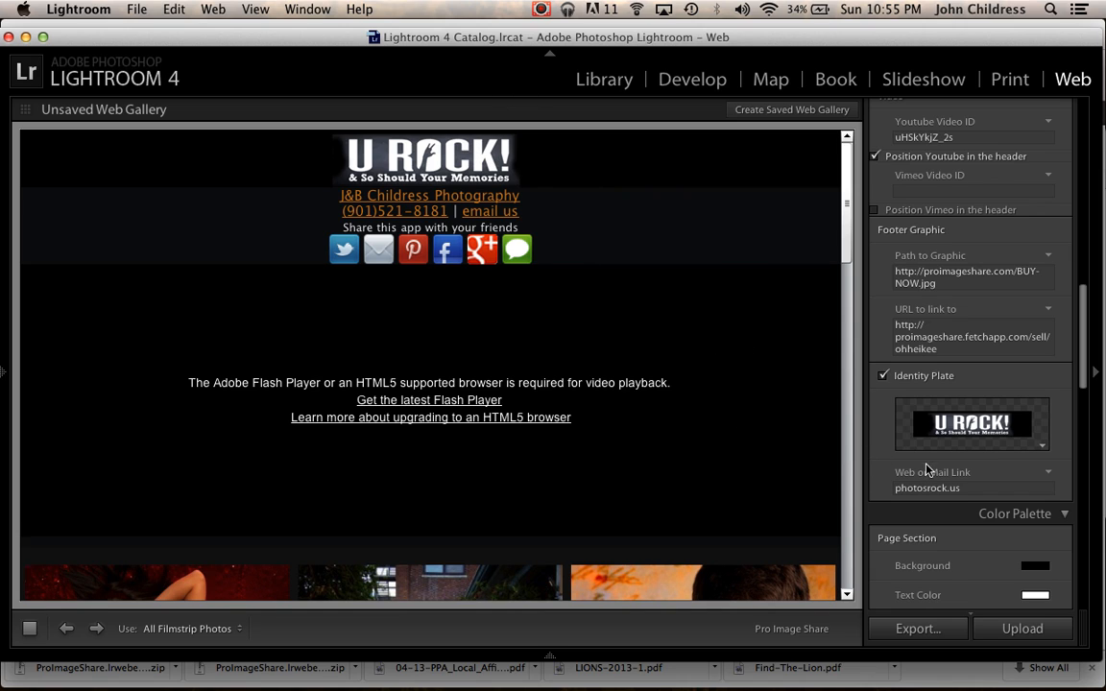
Examine the color palette, image info title settings and the photo view in the preview.
scroll(922, 468, down, 6)
scroll(712, 447, down, 10)
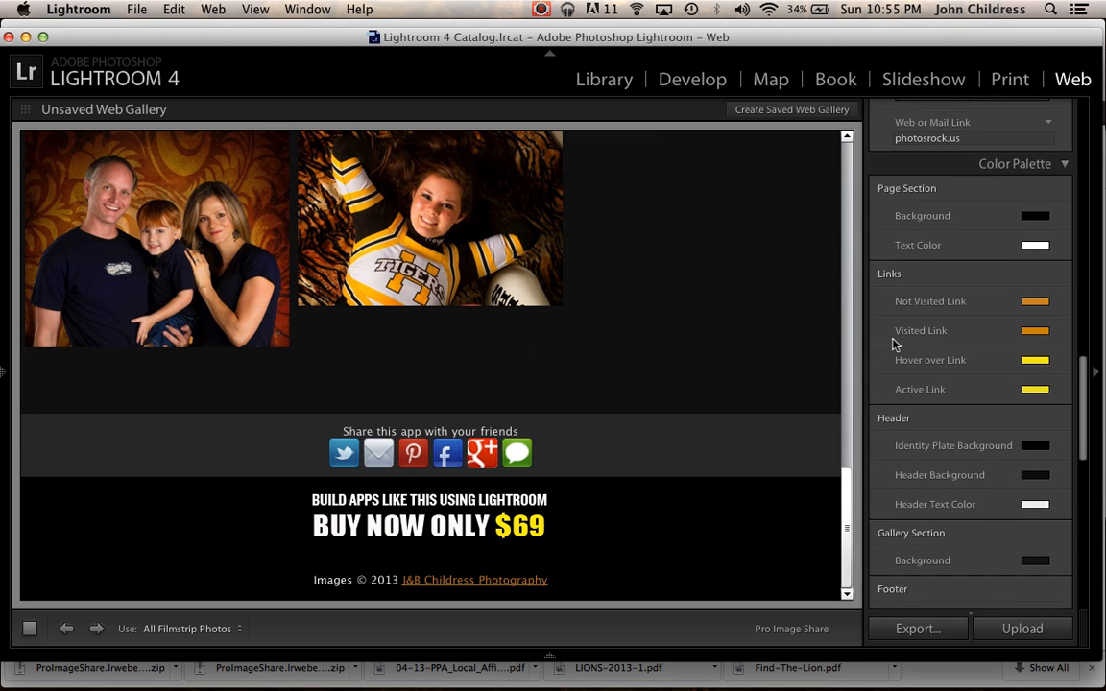
scroll(922, 403, down, 8)
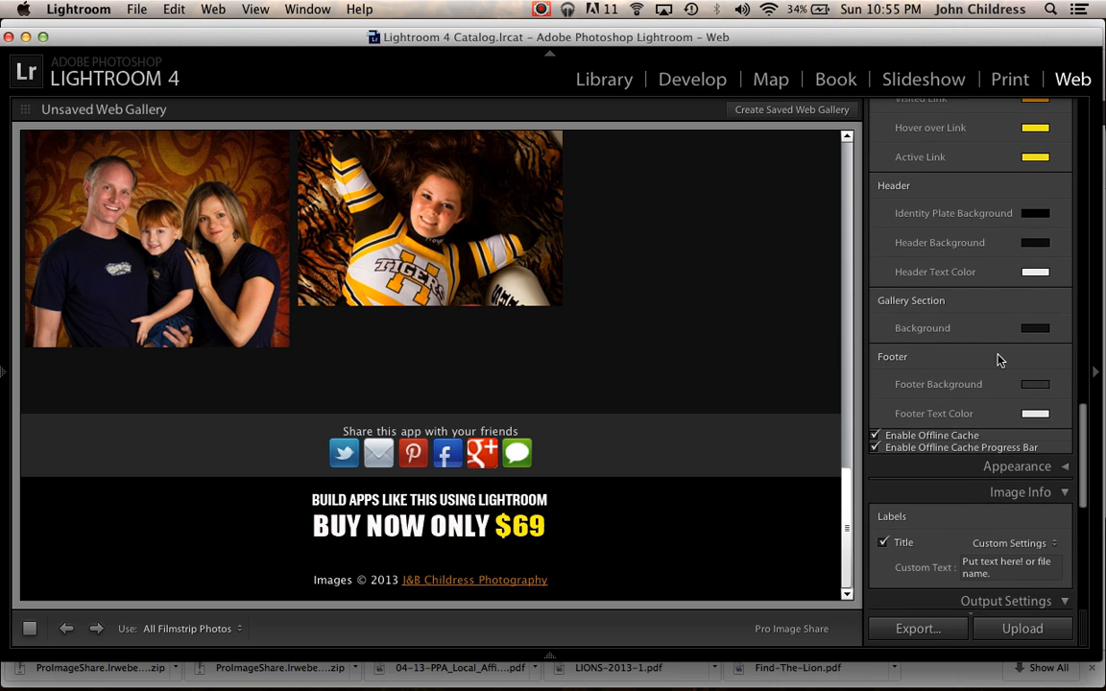
scroll(943, 379, down, 3)
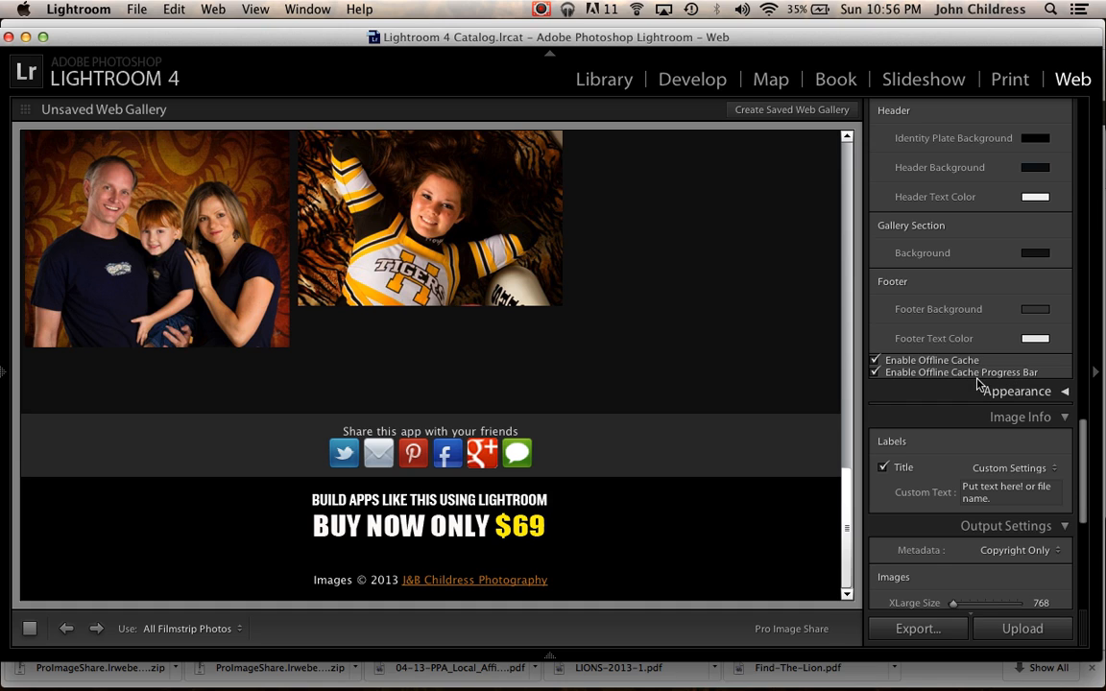
scroll(927, 437, down, 2)
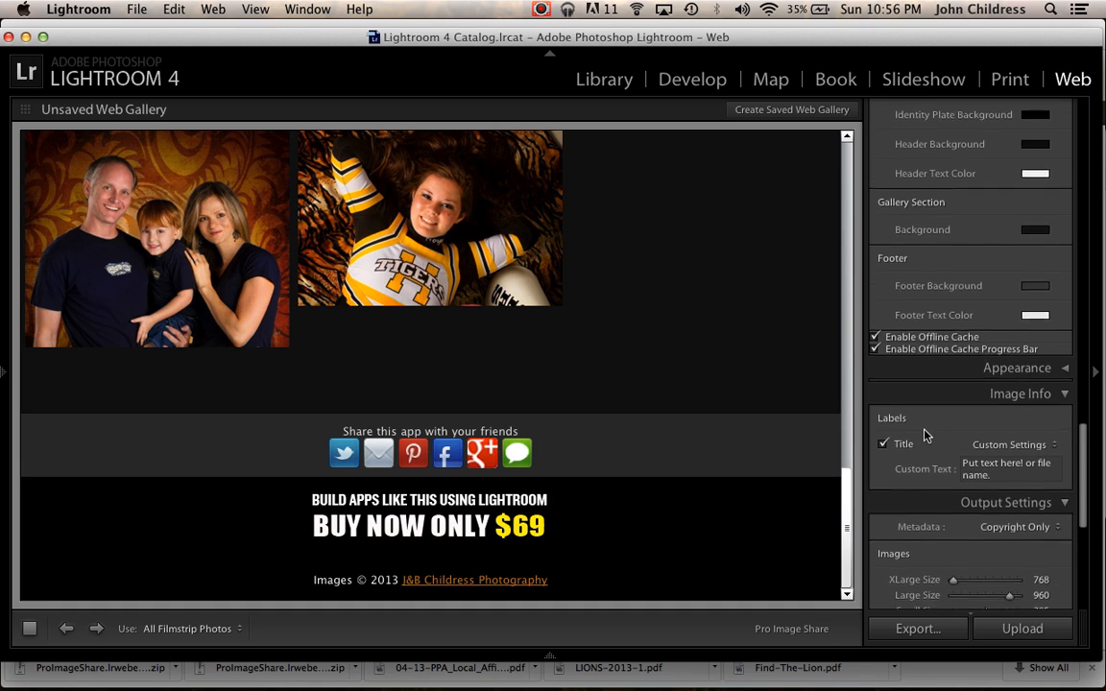
scroll(926, 437, down, 3)
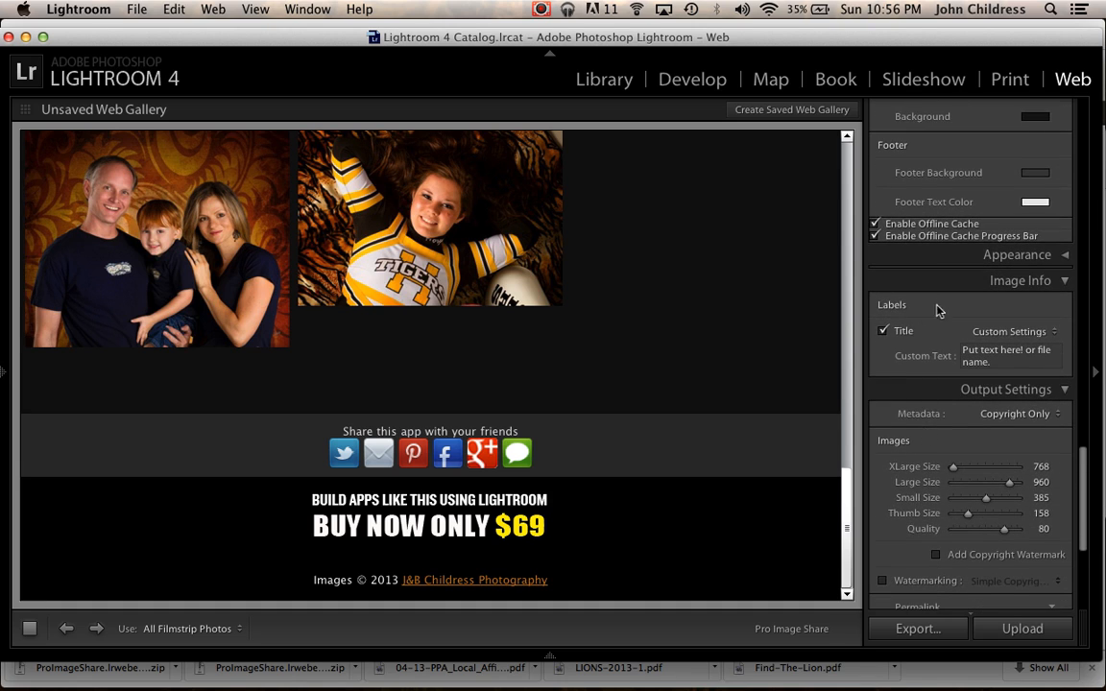
click(310, 237)
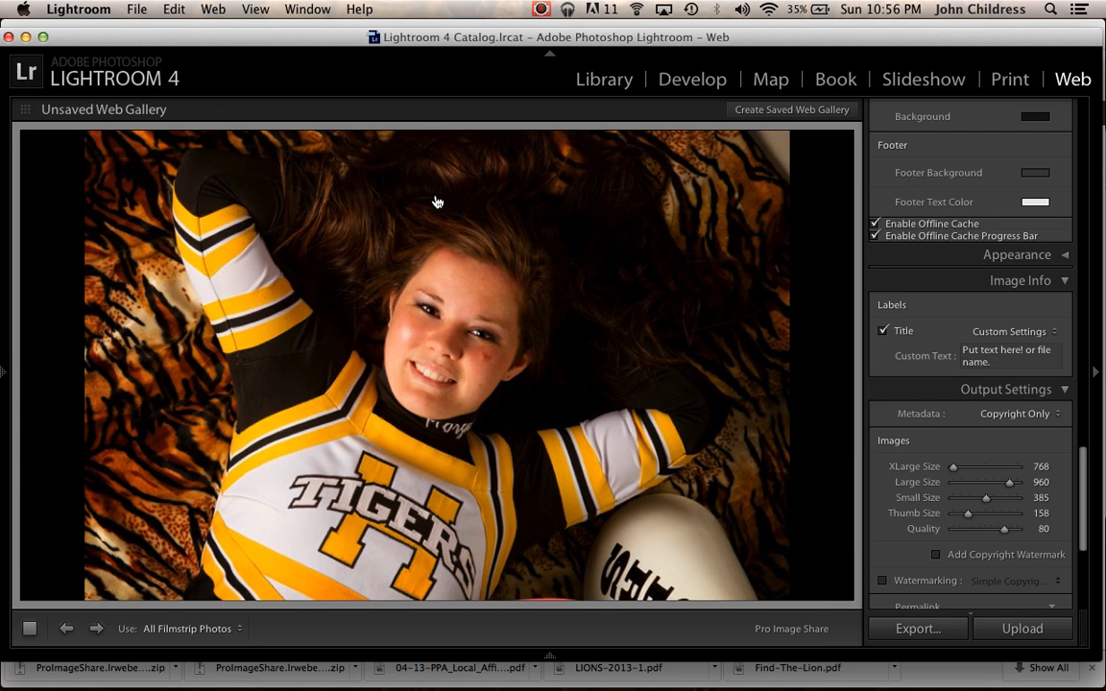
click(1033, 331)
click(981, 312)
click(634, 390)
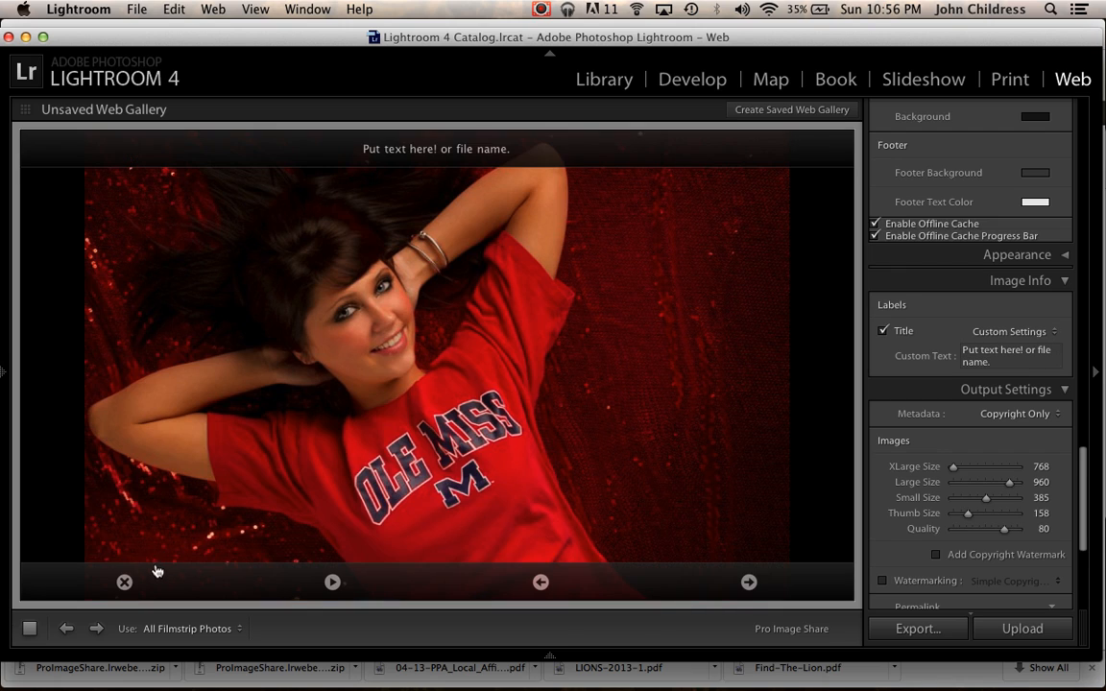
click(123, 584)
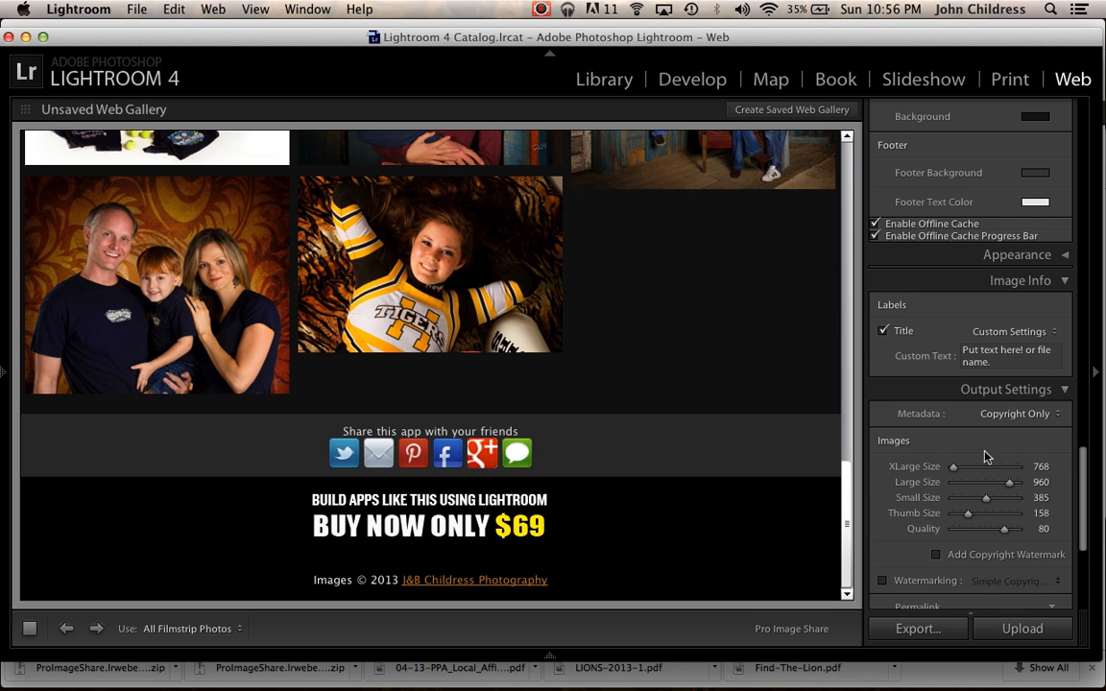
Set the XLarge image size to 2048.
drag(956, 468, 1019, 474)
scroll(926, 490, down, 4)
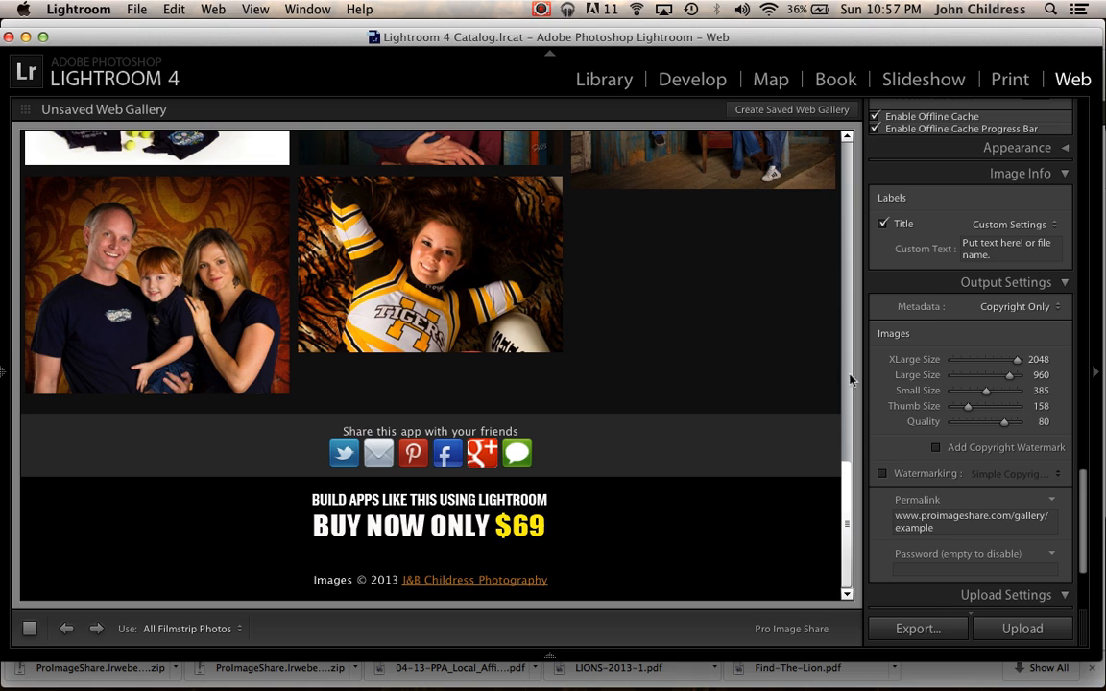
Enter a gallery access password and scroll the preview to the password prompt.
scroll(903, 415, down, 5)
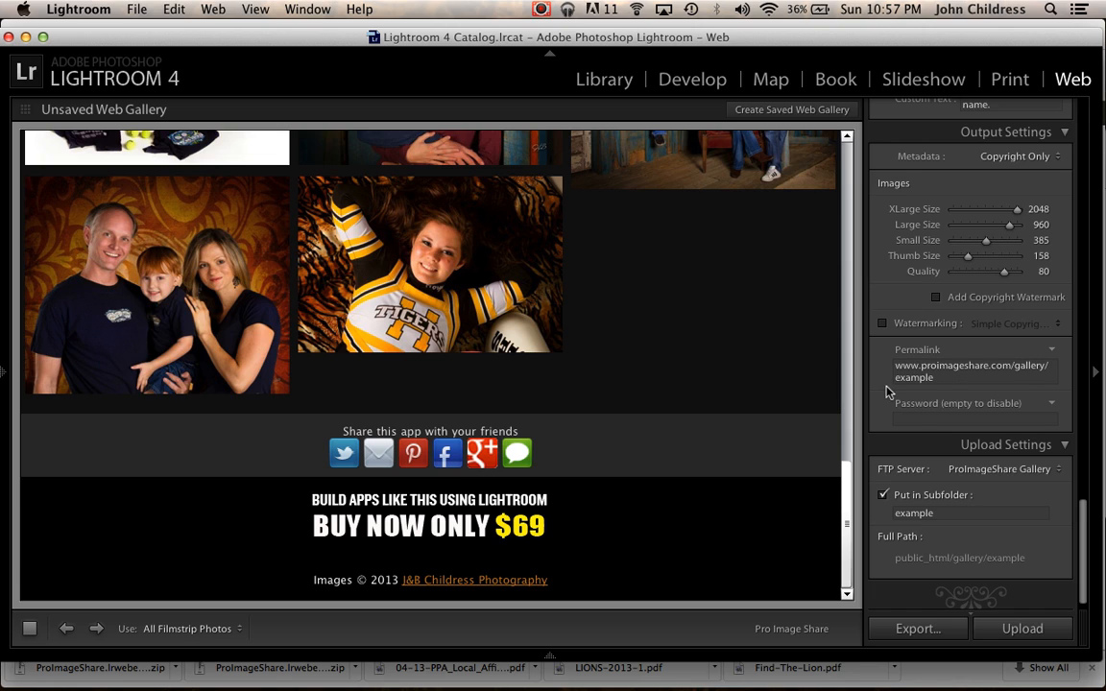
click(921, 516)
click(931, 420)
text(pass)
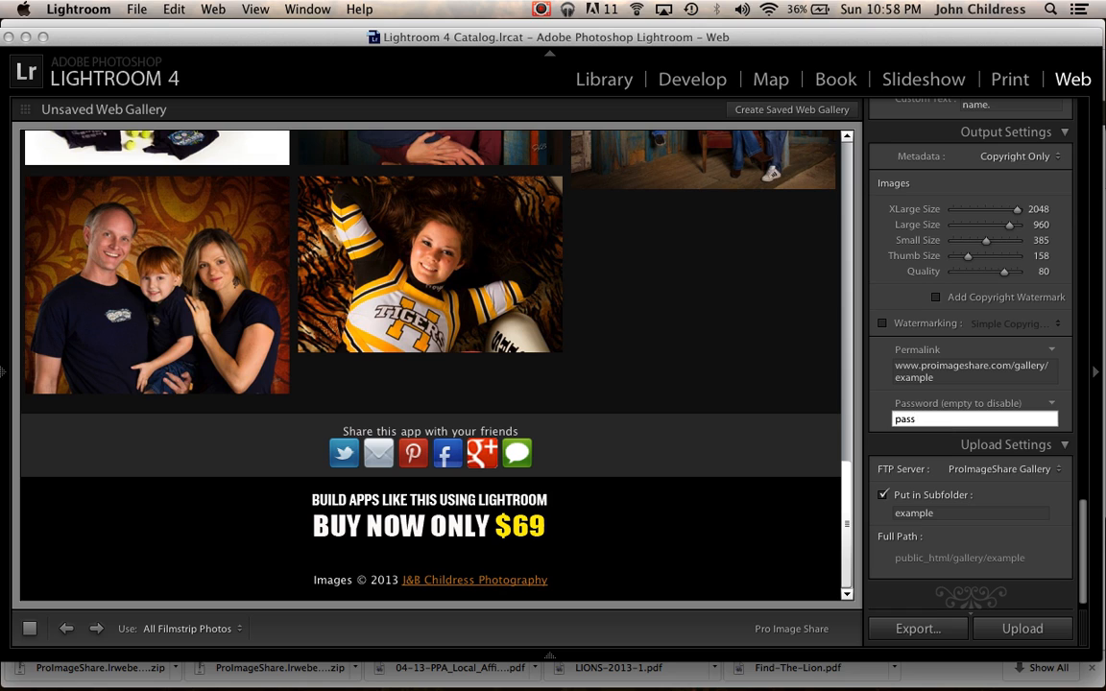
key(Return)
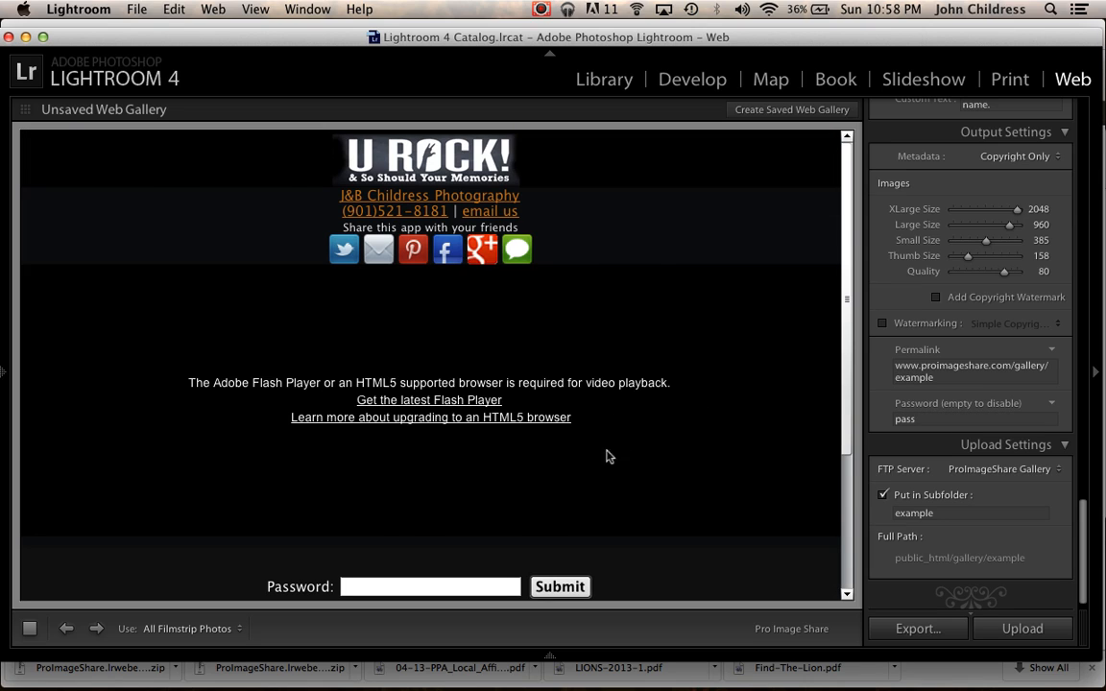
scroll(619, 446, down, 5)
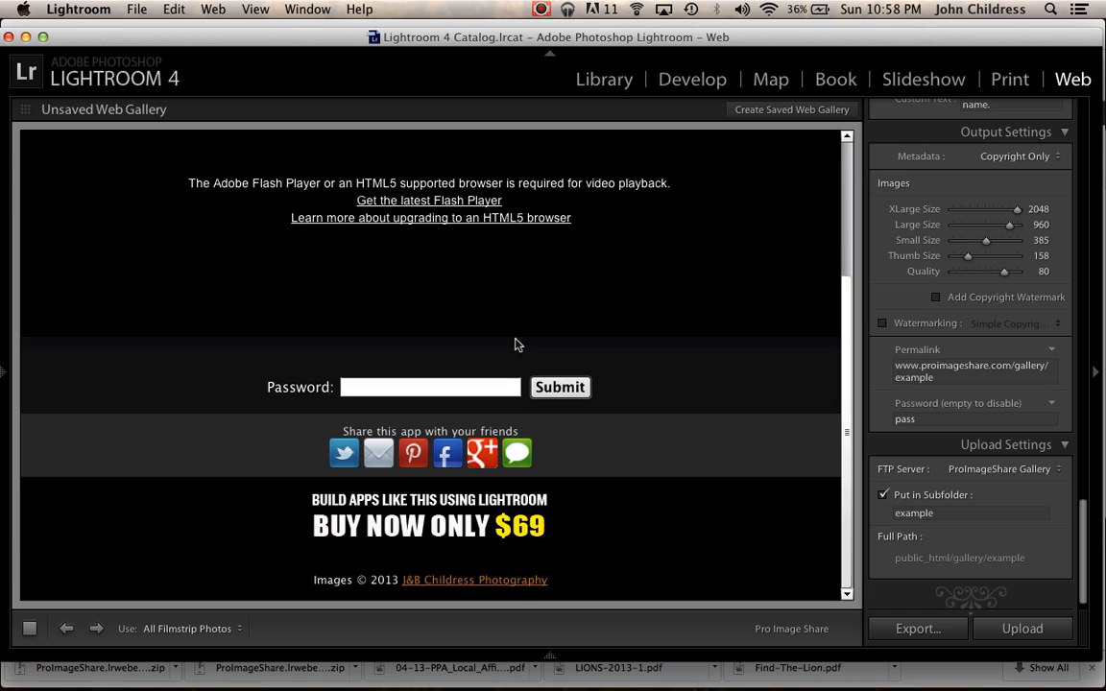
Clear the gallery password so the gallery opens without one.
click(929, 417)
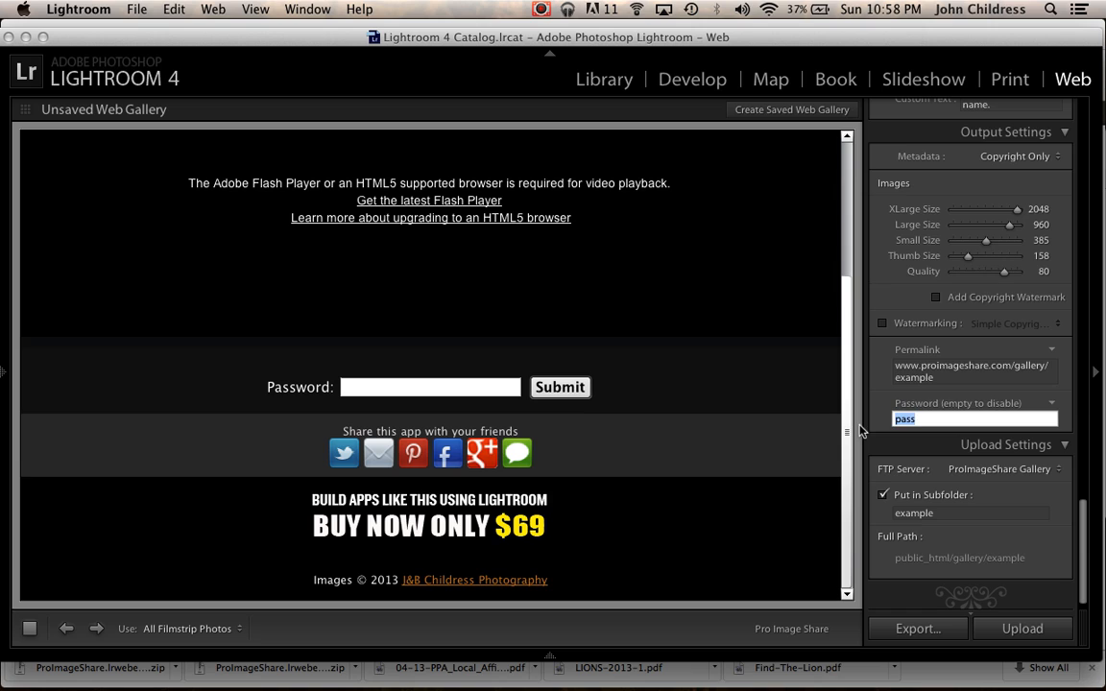
key(BackSpace)
click(961, 377)
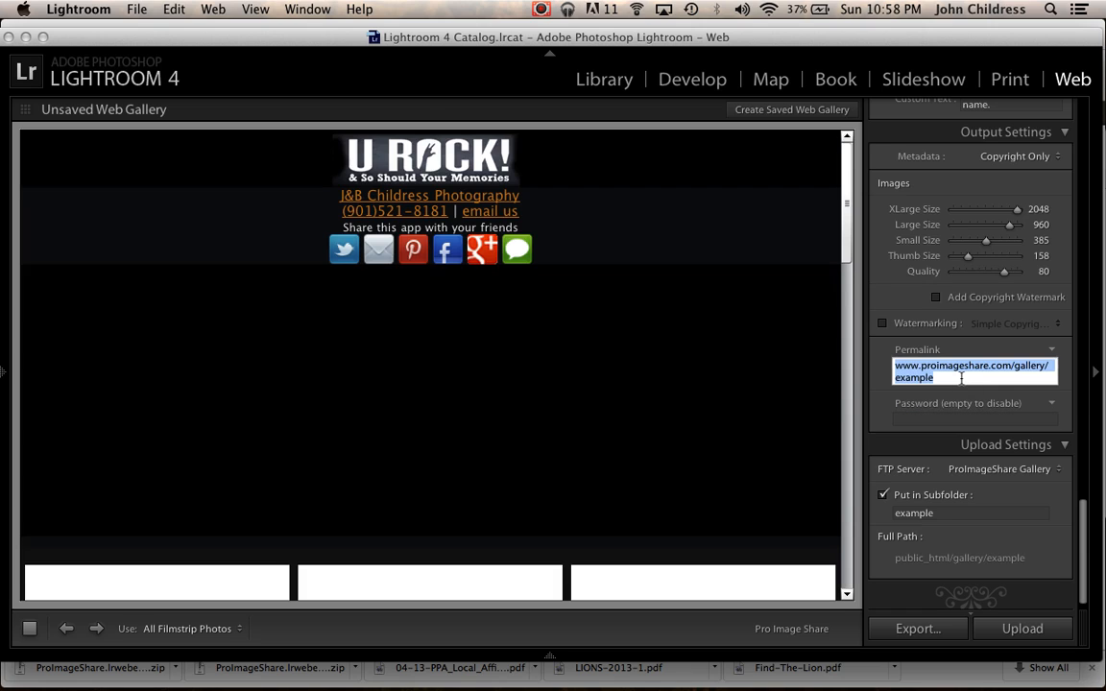
Scroll through the gallery preview to examine the thumbnail grid.
scroll(609, 423, down, 8)
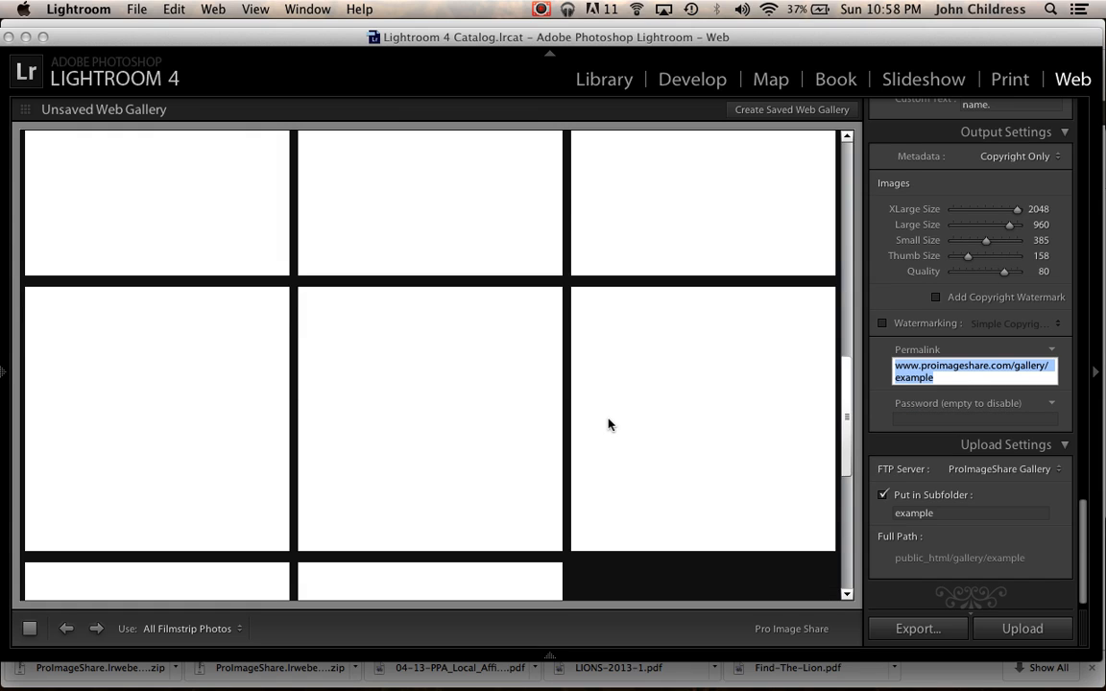
scroll(965, 456, down, 2)
scroll(1005, 464, up, 15)
scroll(1005, 461, up, 5)
scroll(1004, 462, down, 20)
scroll(1005, 464, down, 2)
Switch to Reflector to view the published gallery mirrored on an iPhone.
mouse_move(1020, 649)
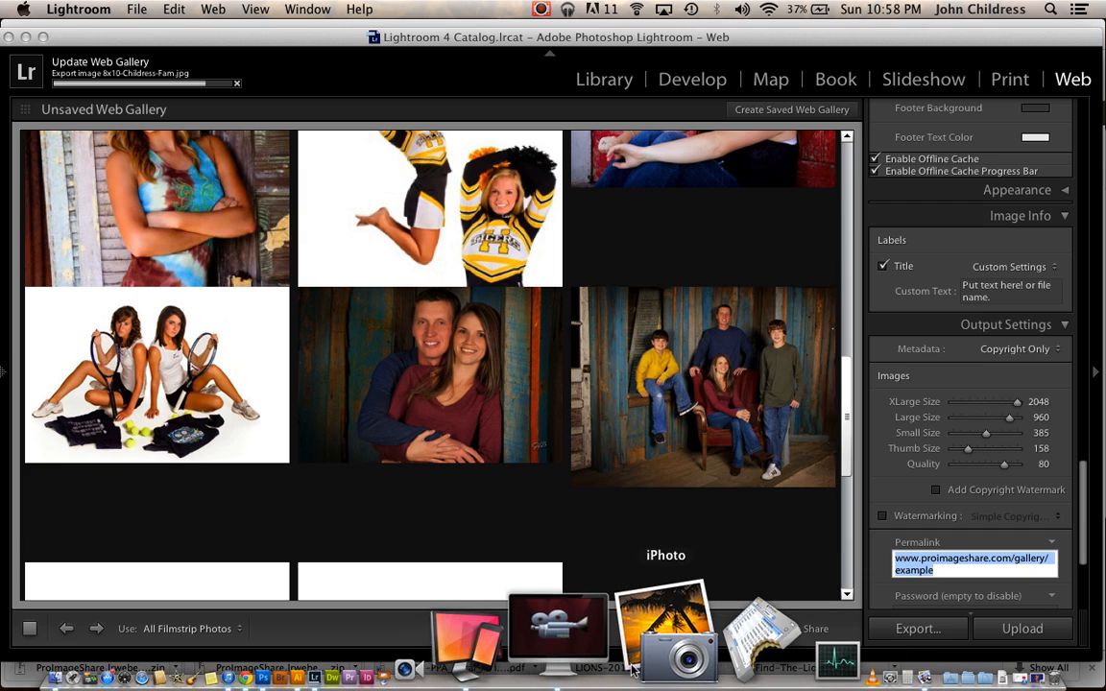
click(599, 669)
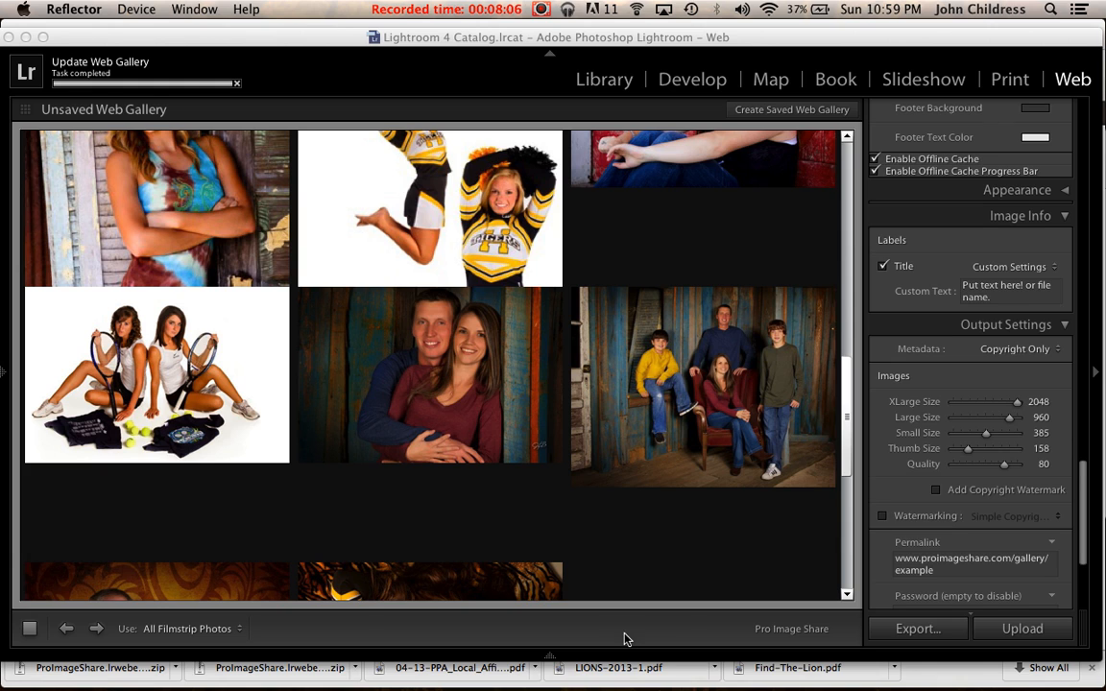
mouse_move(596, 684)
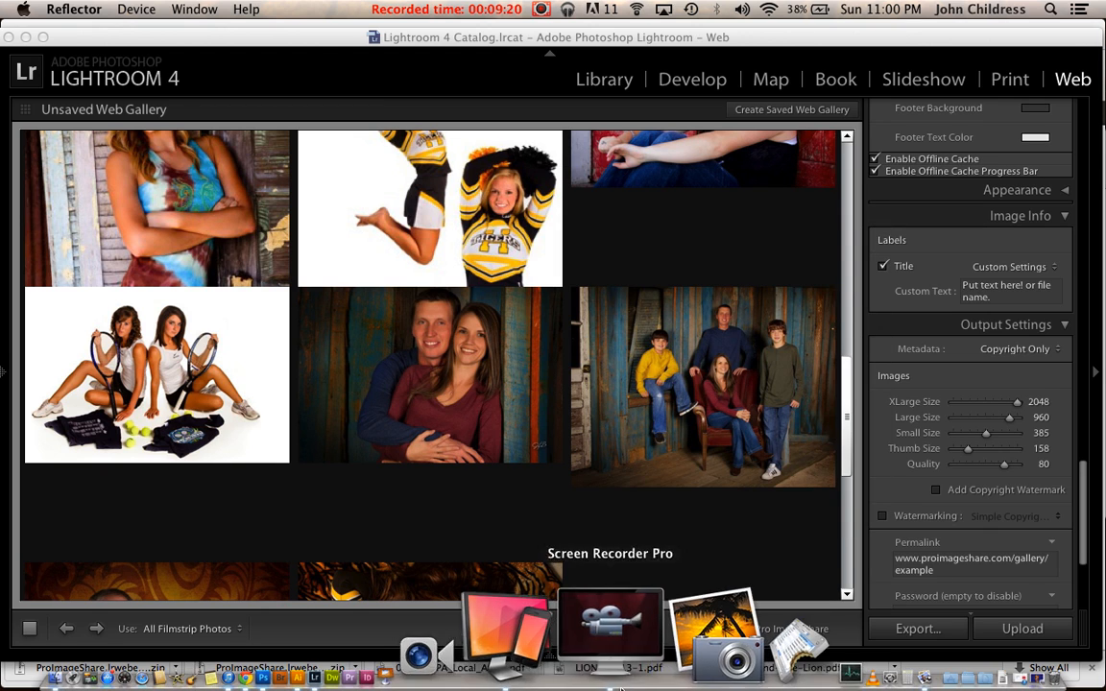
click(619, 684)
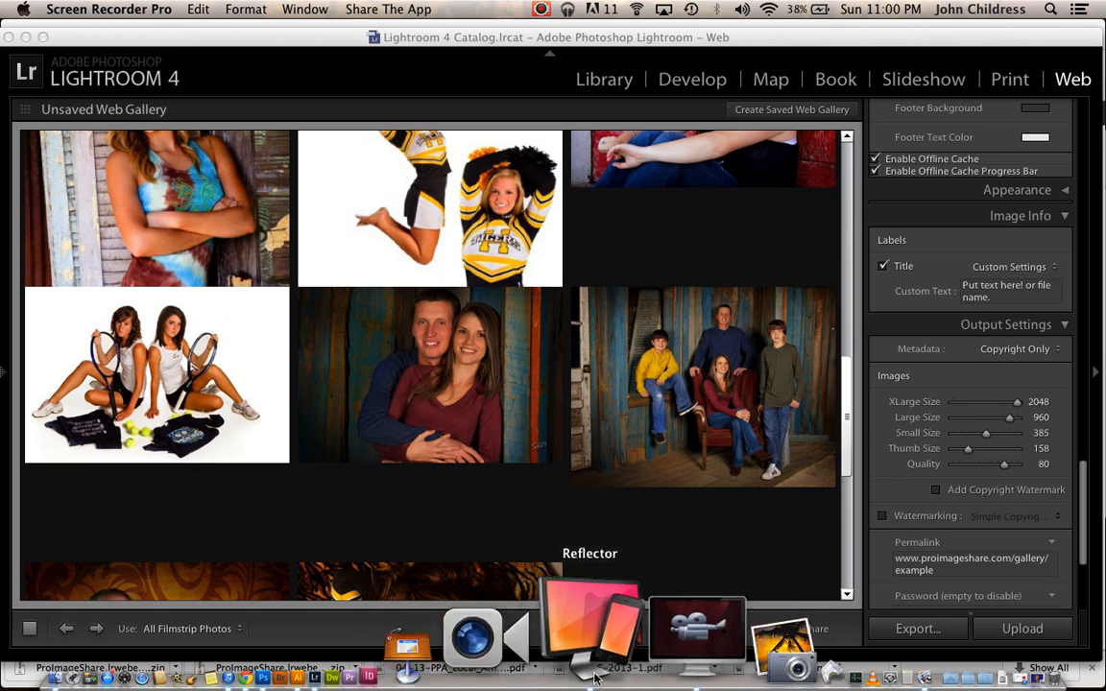
click(602, 680)
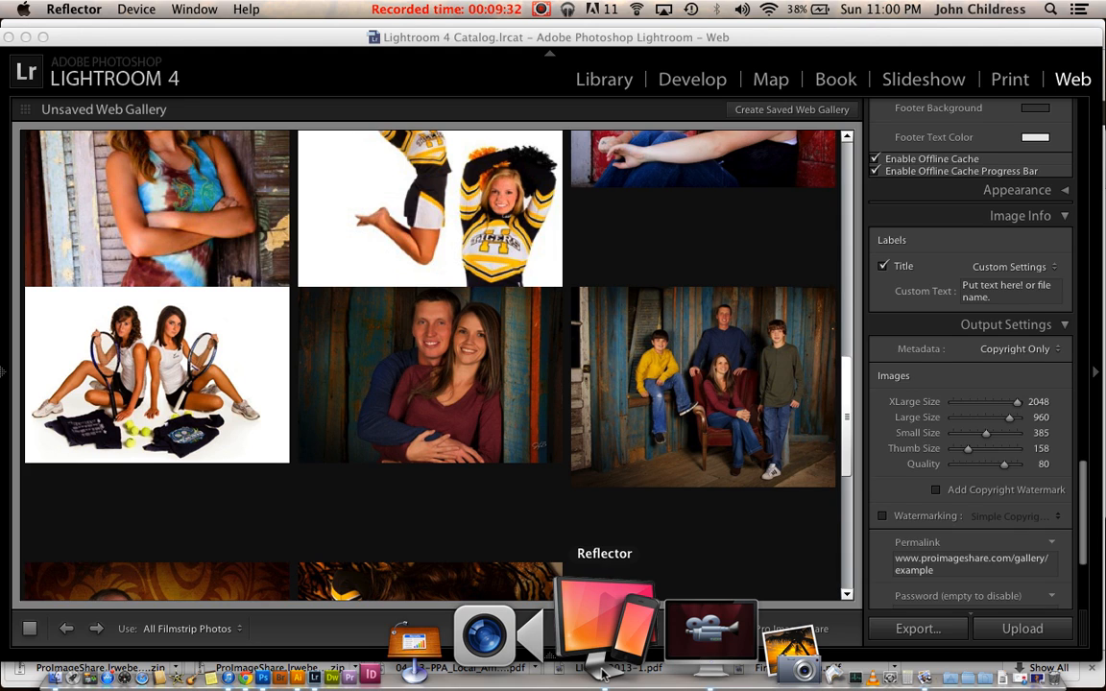
click(603, 672)
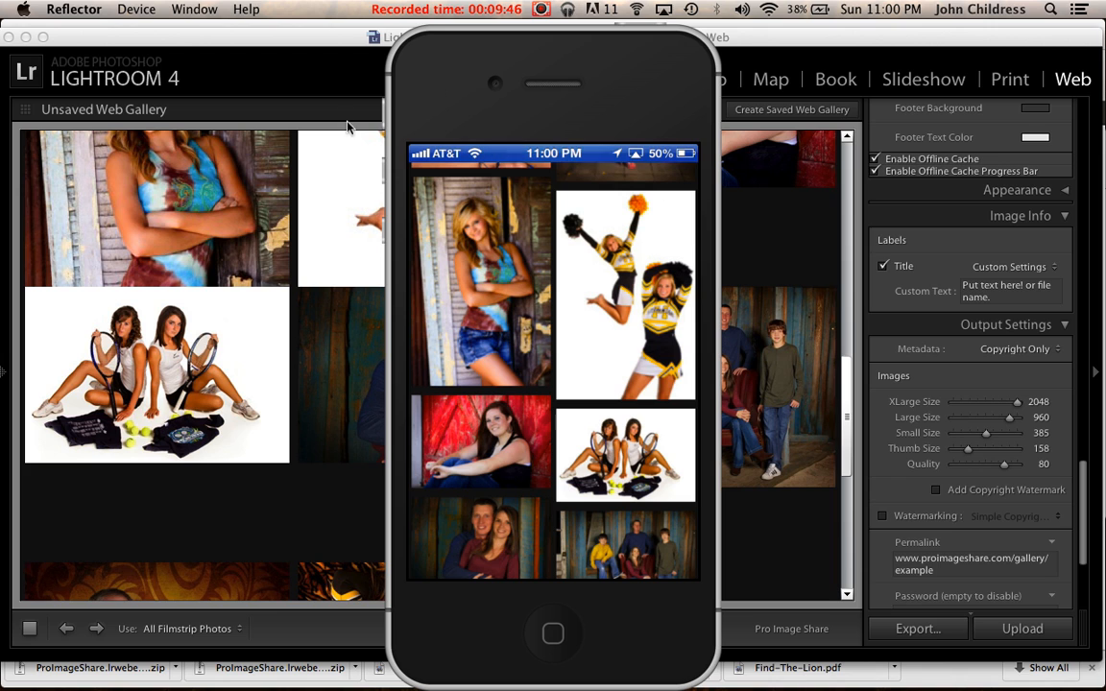
Switch to Google Chrome, open the Senior Year tab and reload proimageshare.com/gallery/example.
mouse_move(538, 686)
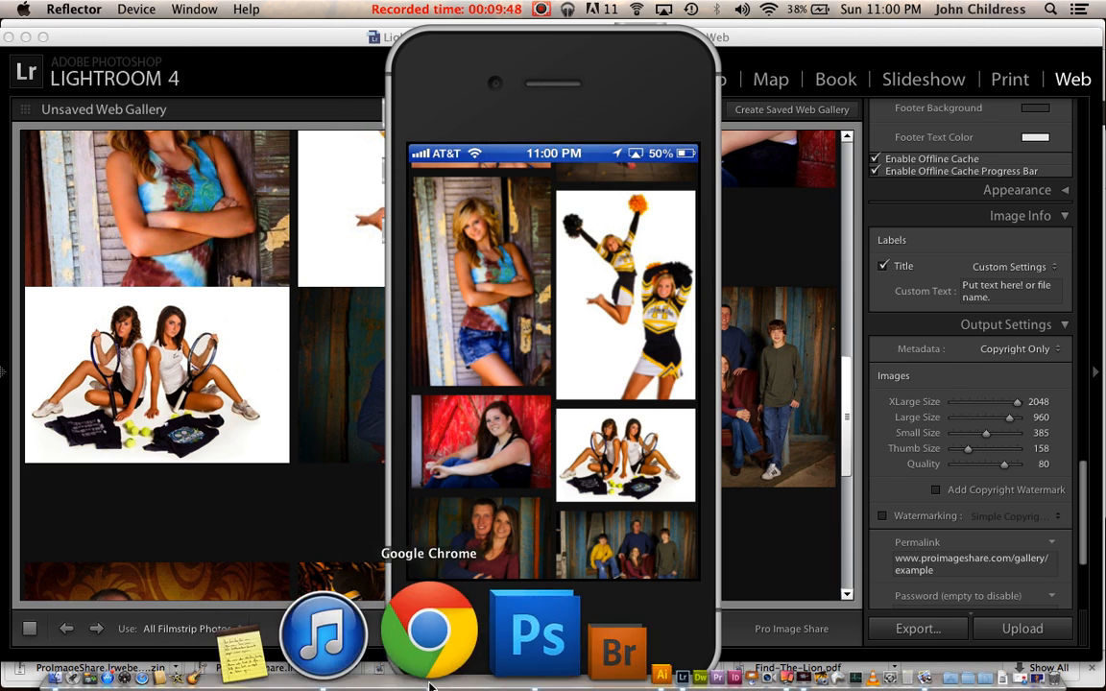
click(427, 663)
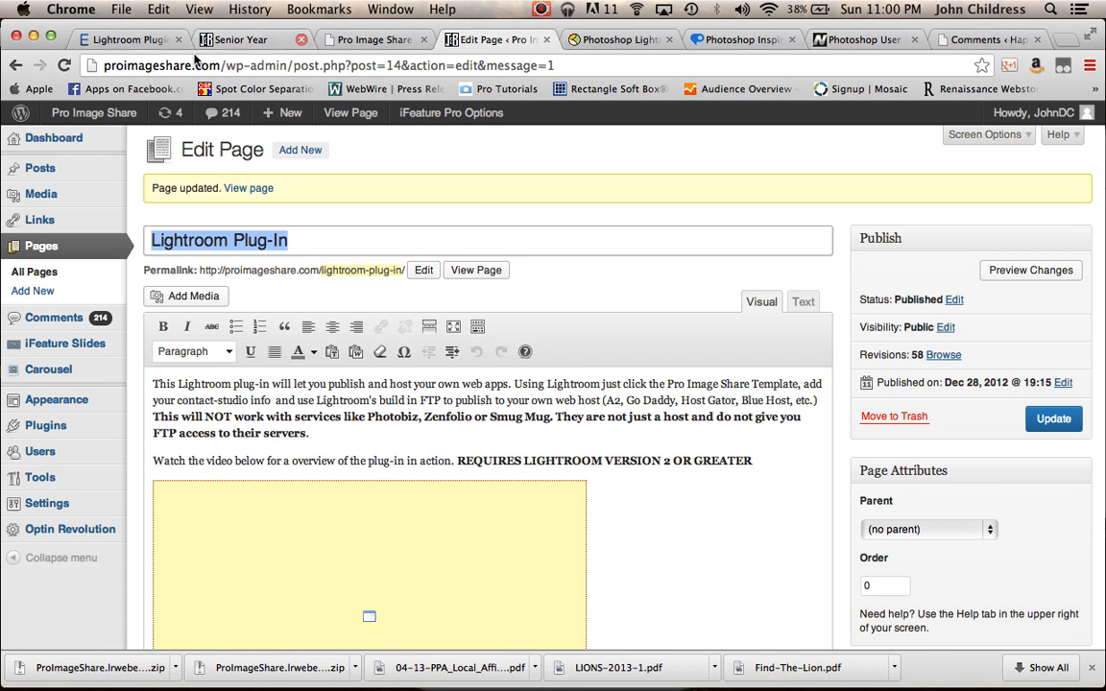
click(222, 39)
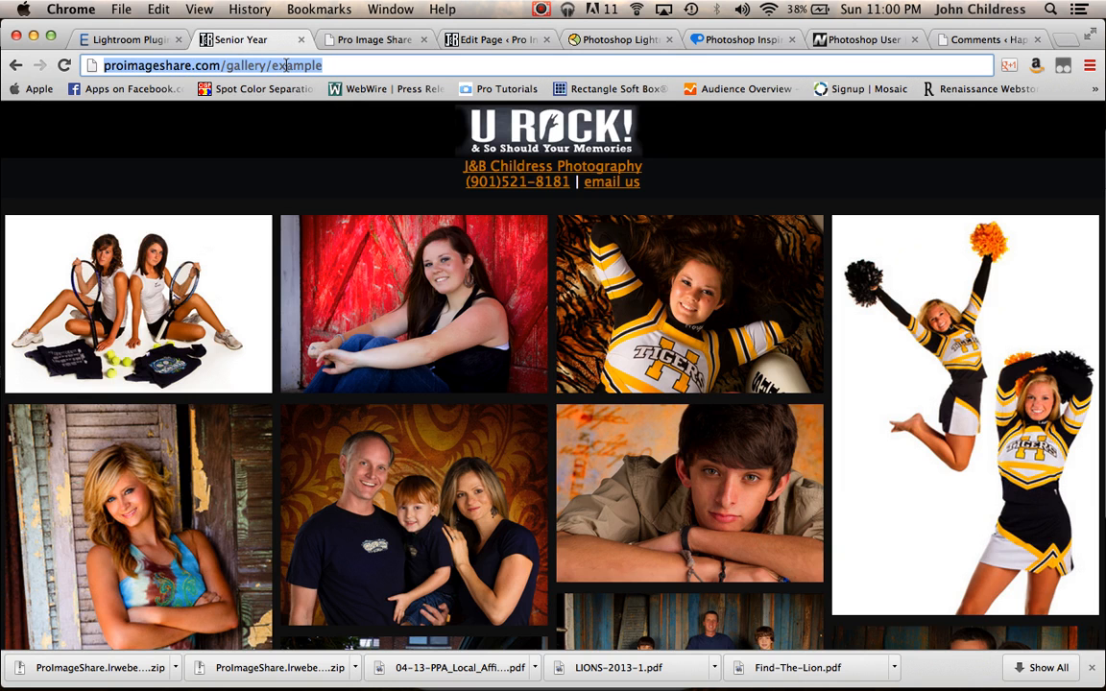
key(Return)
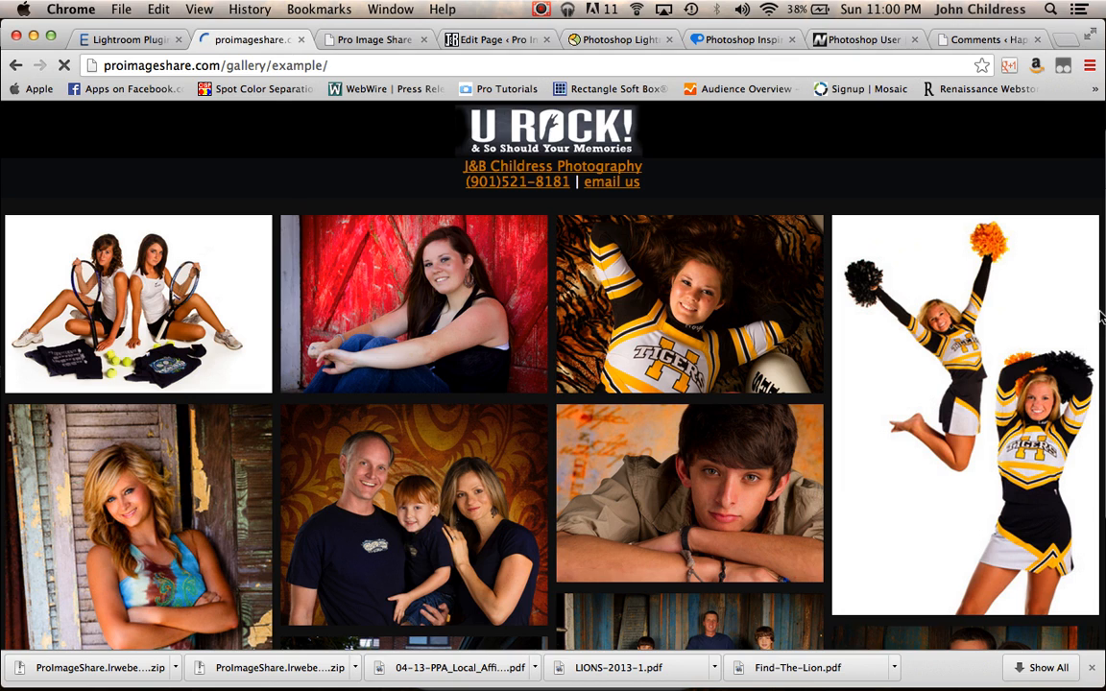
Narrow the browser window and scroll through the gallery's responsive layout down to the video and footer.
drag(1102, 317, 837, 340)
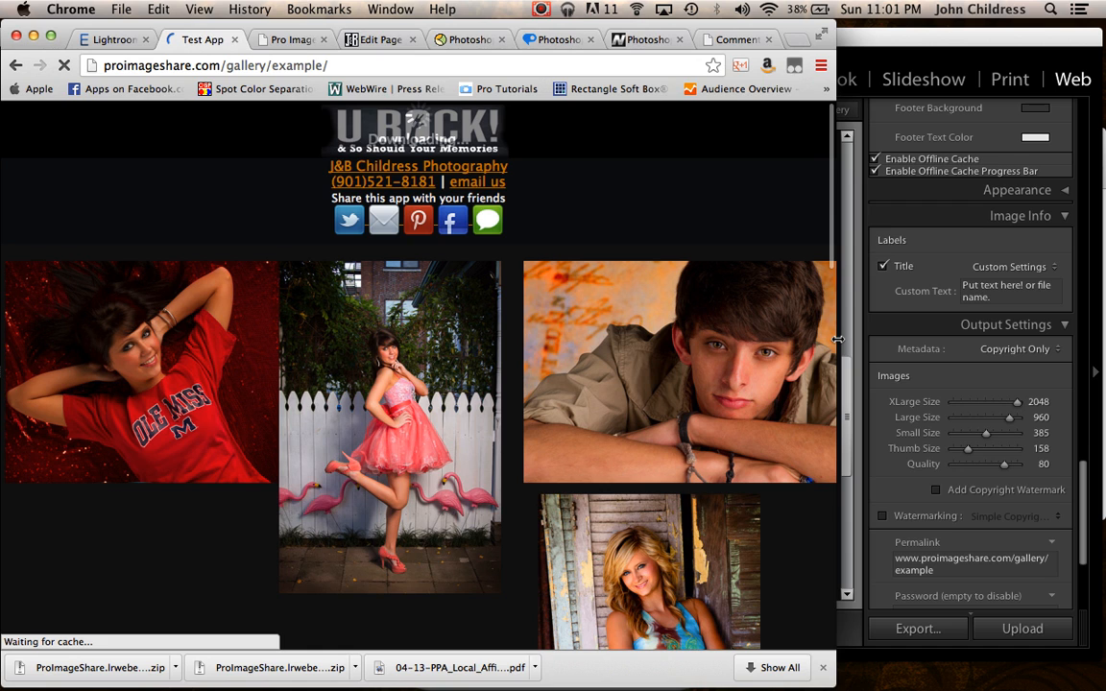
scroll(653, 336, down, 10)
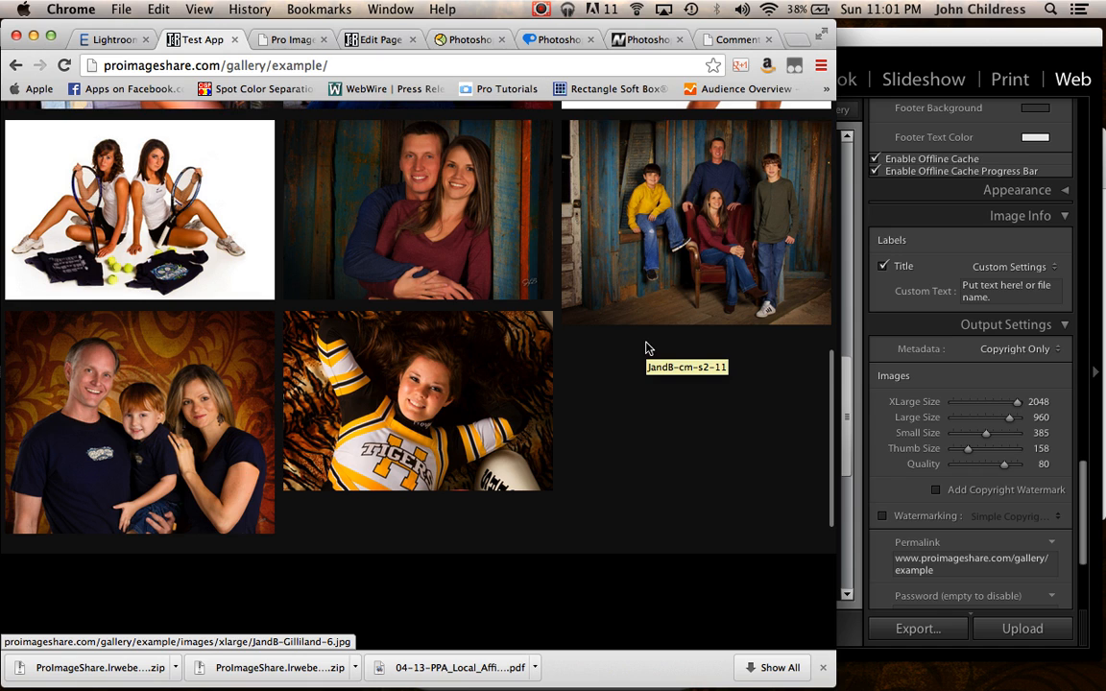
scroll(647, 349, down, 5)
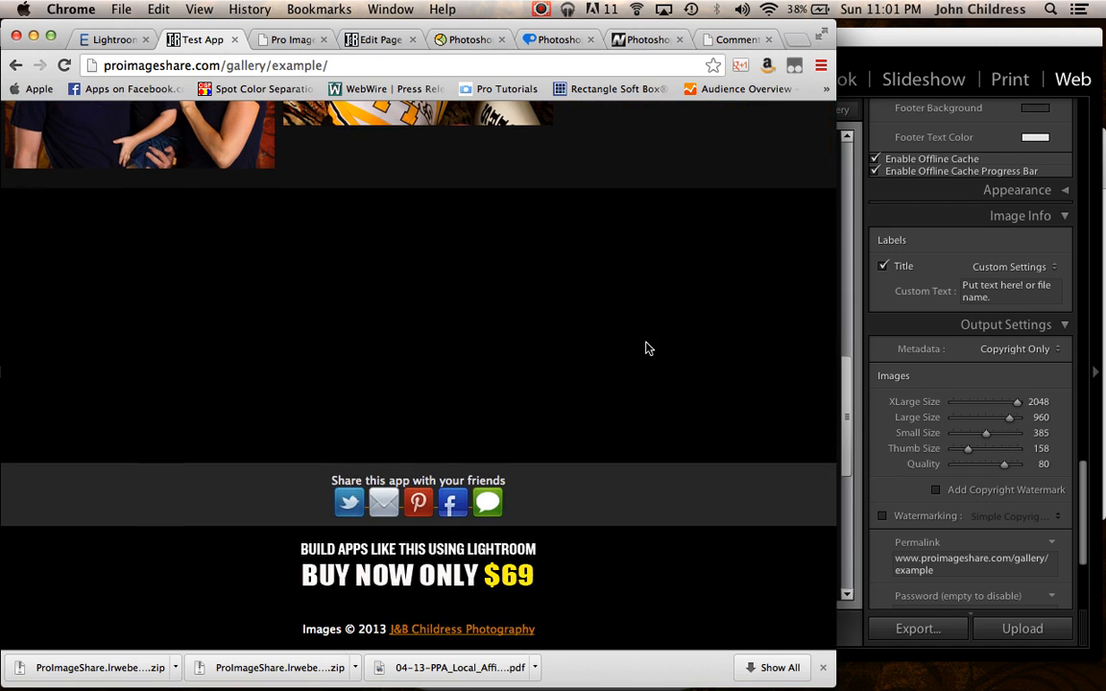
scroll(646, 349, up, 5)
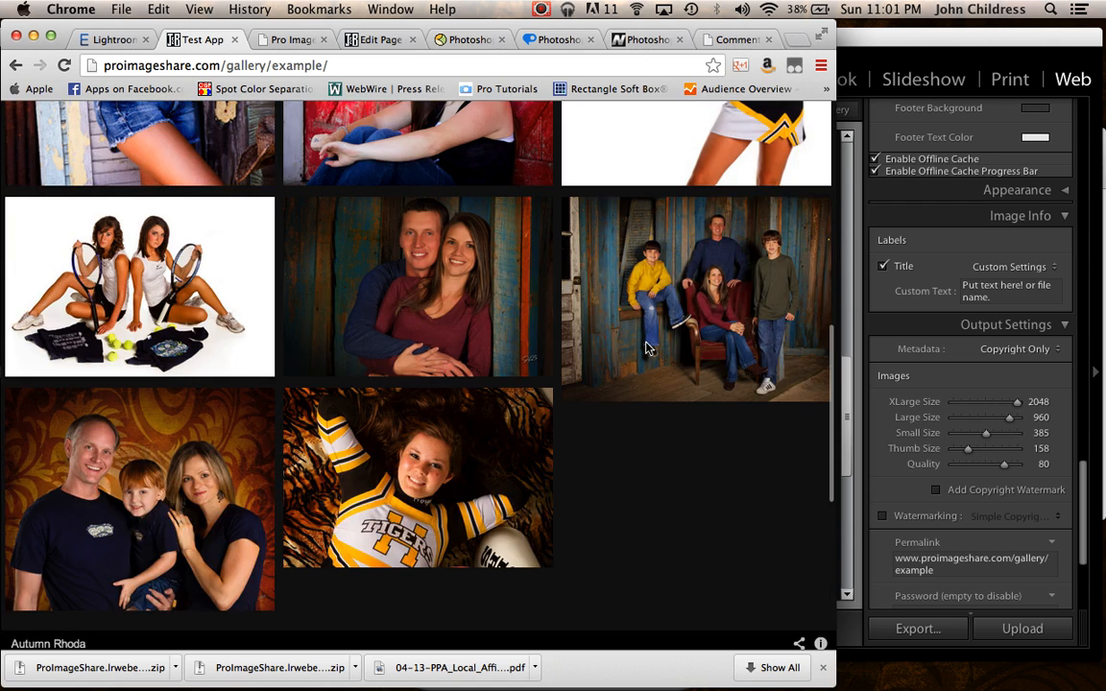
scroll(647, 349, up, 10)
scroll(646, 349, down, 4)
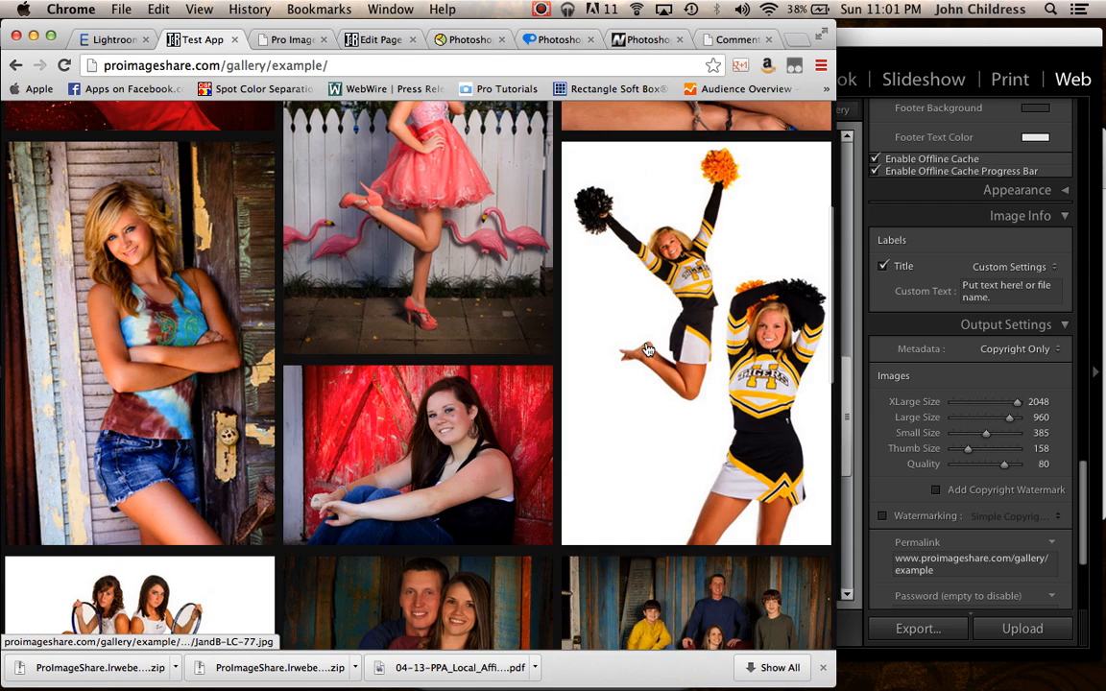
scroll(647, 349, down, 6)
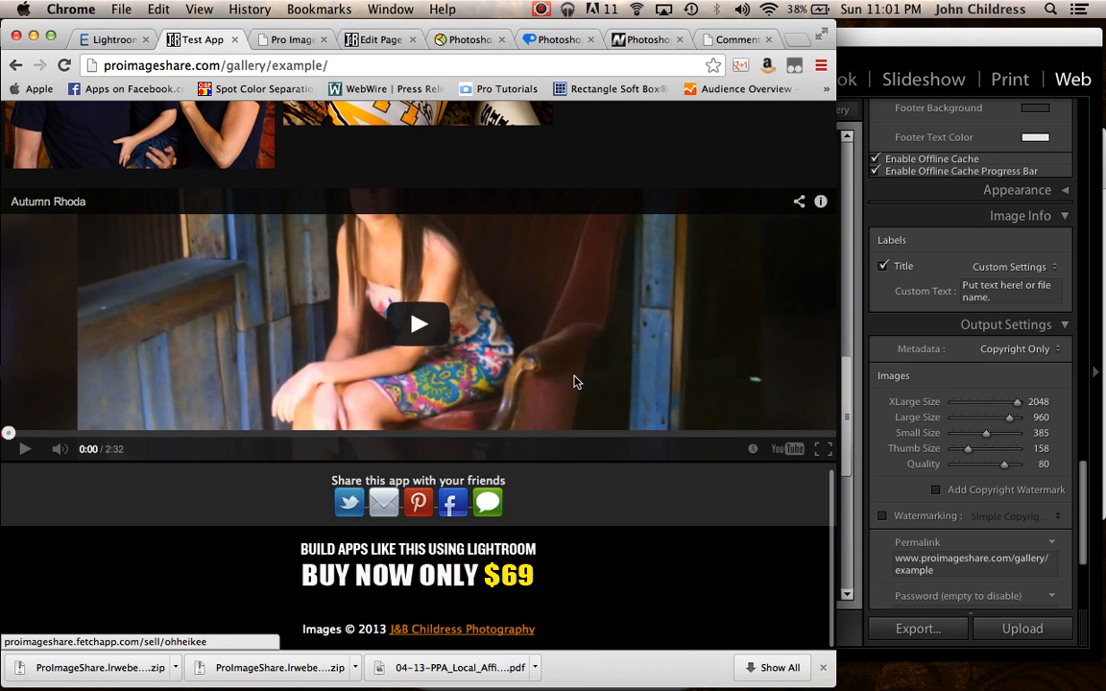
Resize the browser window narrower and back to full width, scrolling through the gallery layout.
scroll(575, 382, up, 8)
scroll(572, 363, down, 1)
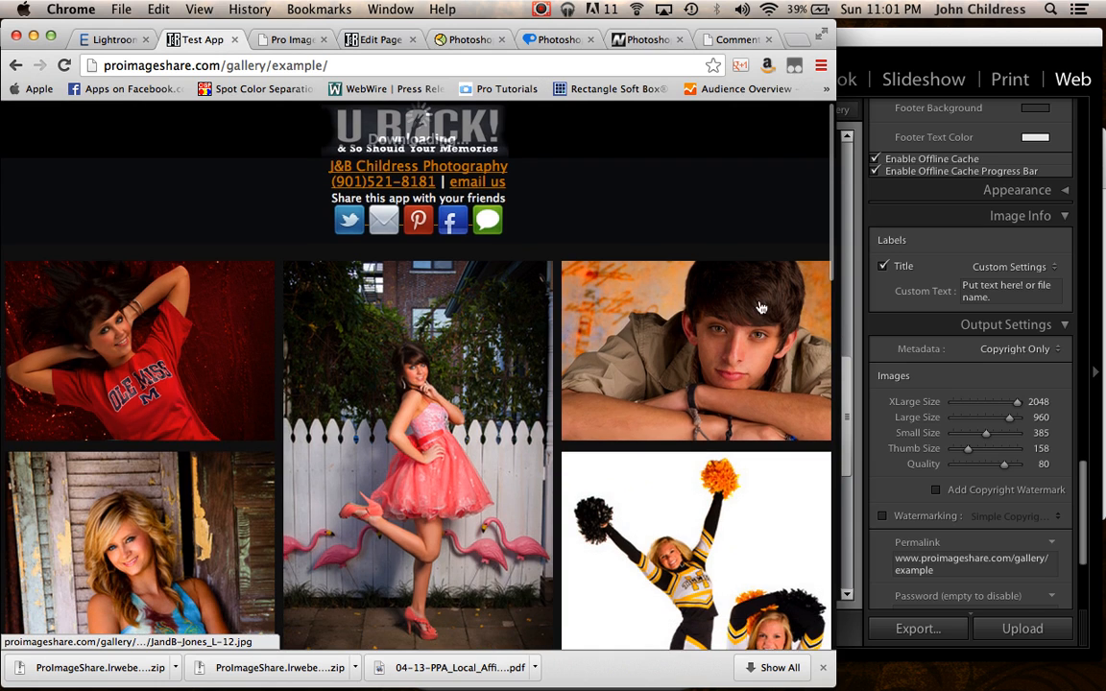
drag(836, 299, 569, 322)
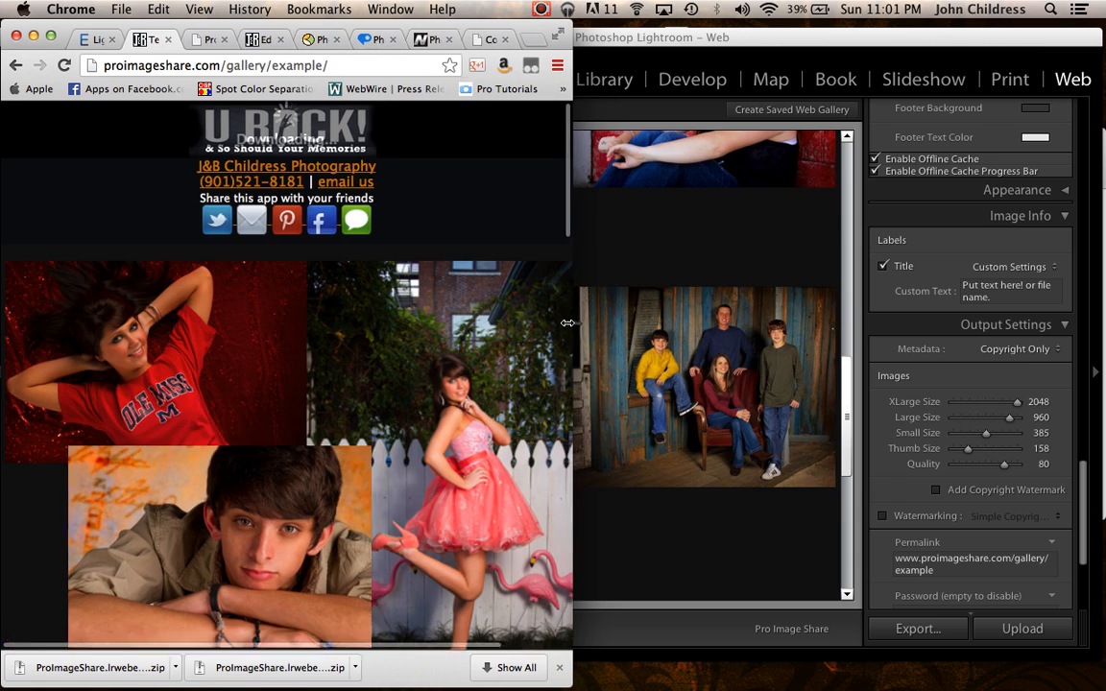
drag(569, 323, 1102, 289)
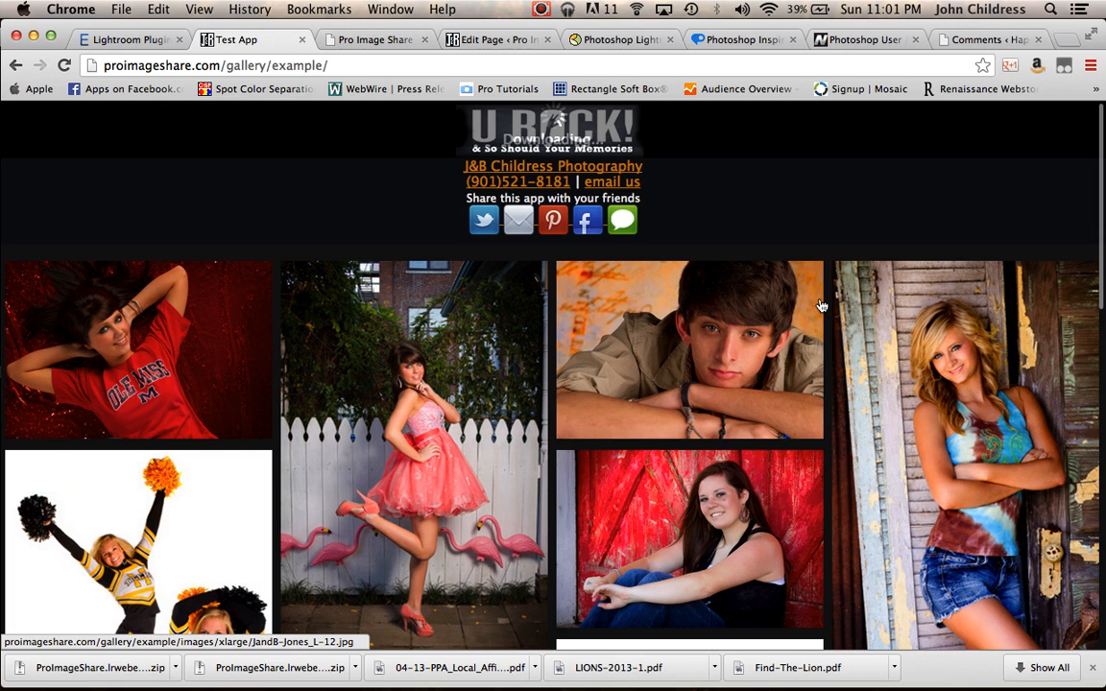
scroll(821, 306, down, 5)
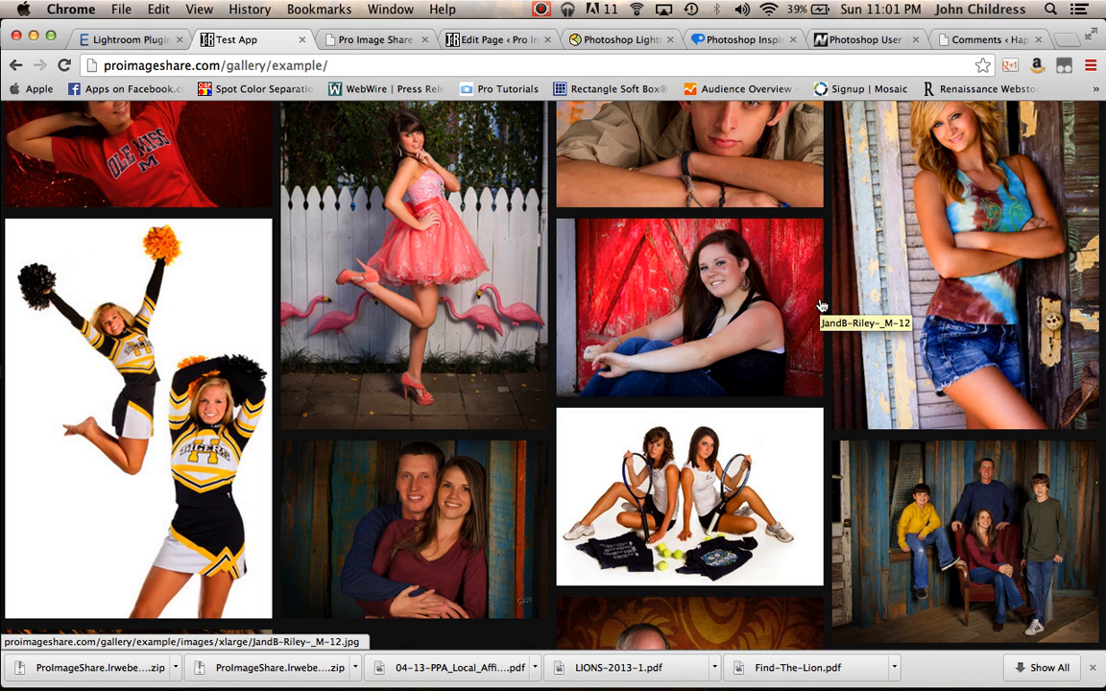
scroll(370, 212, up, 5)
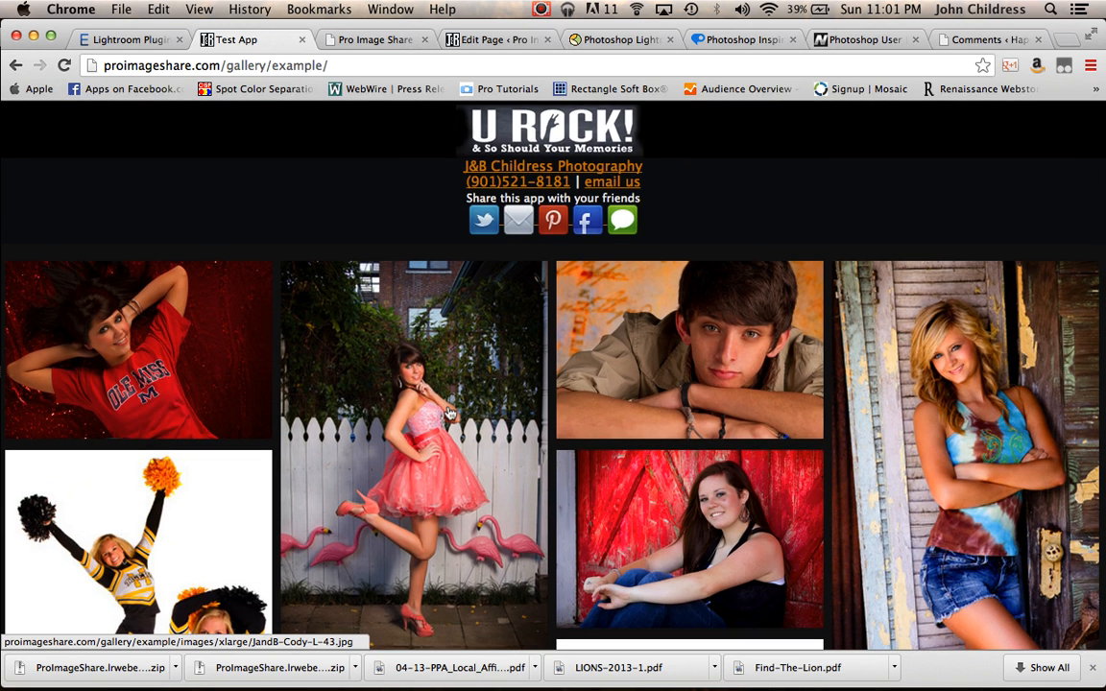
scroll(448, 413, down, 10)
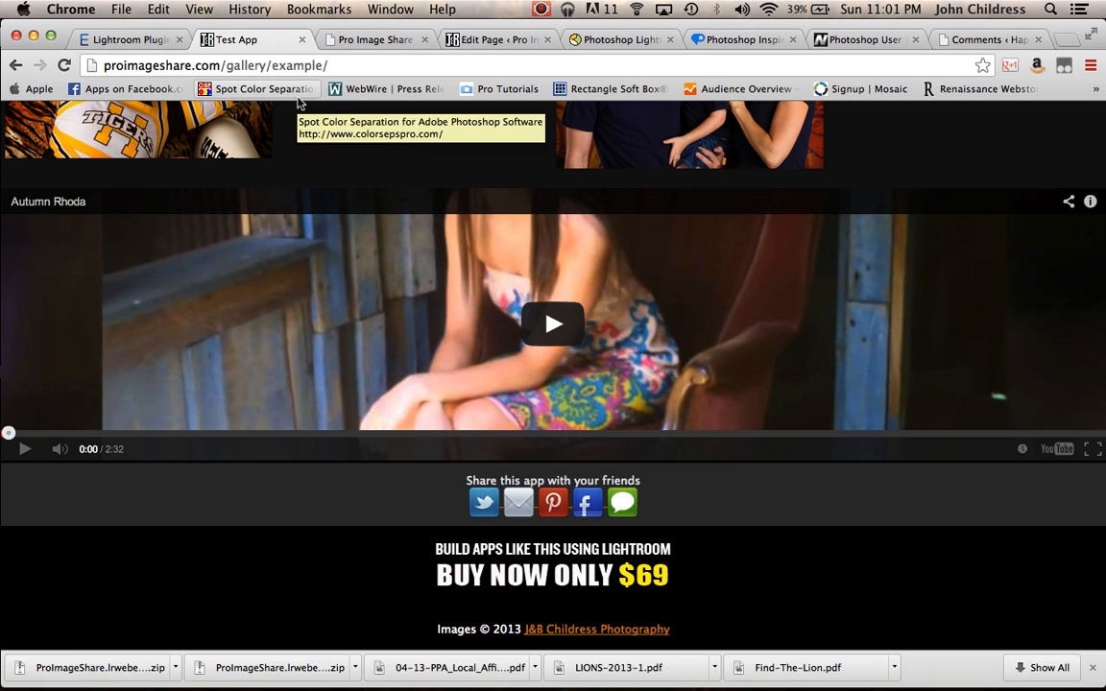
Return to Lightroom and scroll the settings panels back up to the layout style list.
mouse_move(475, 683)
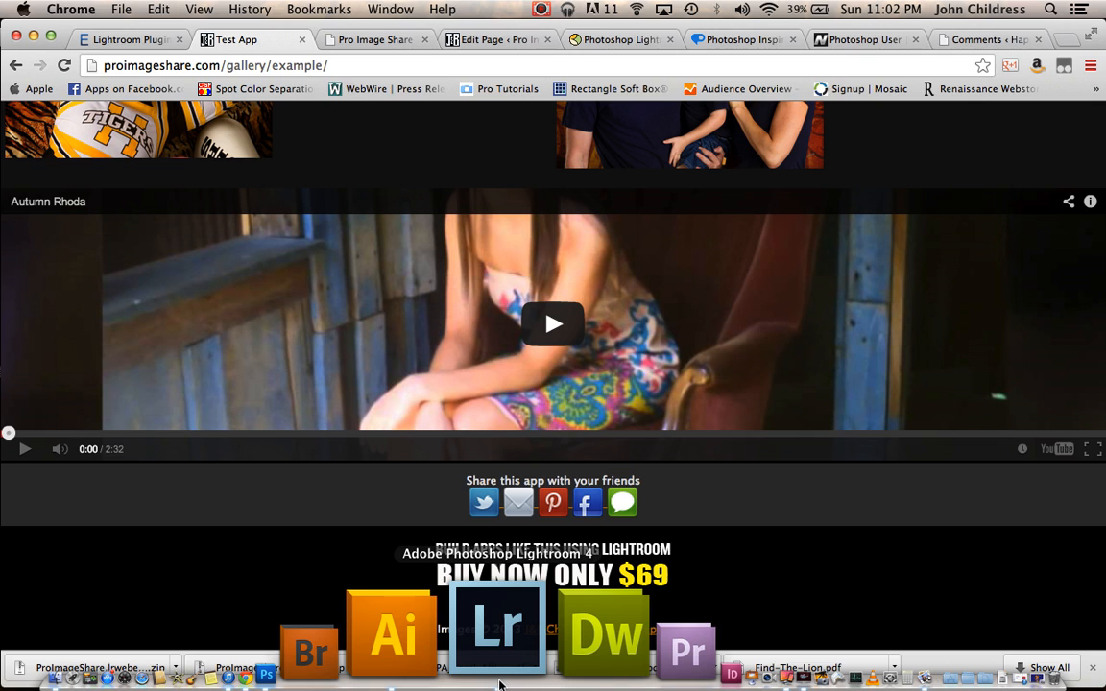
click(496, 680)
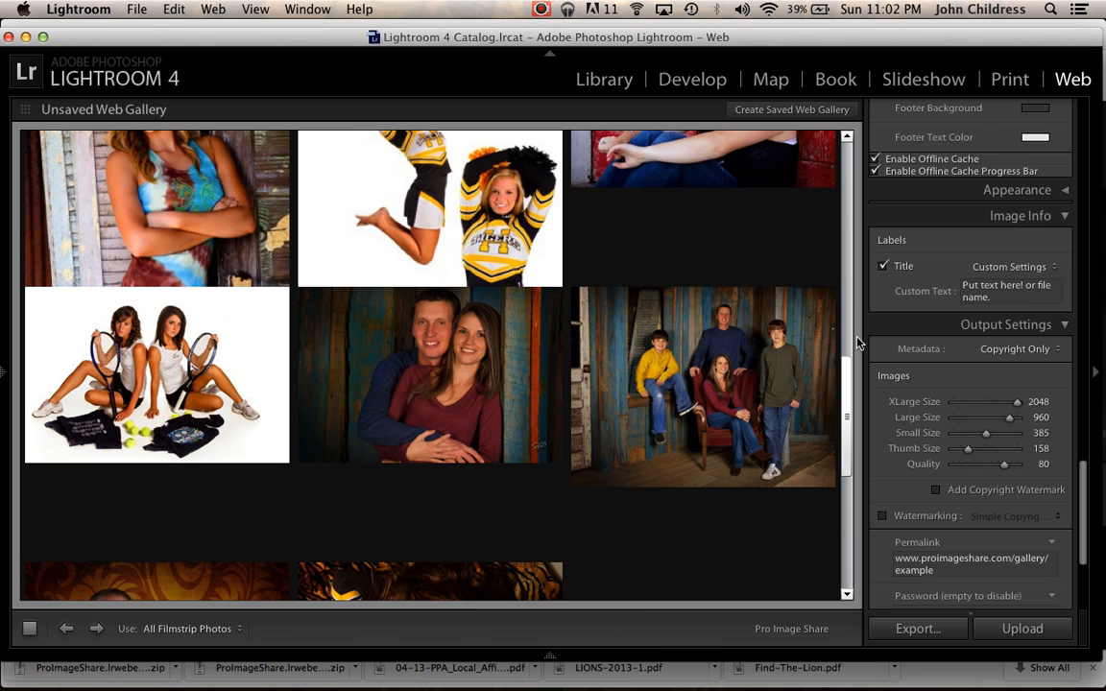
scroll(1037, 342, down, 5)
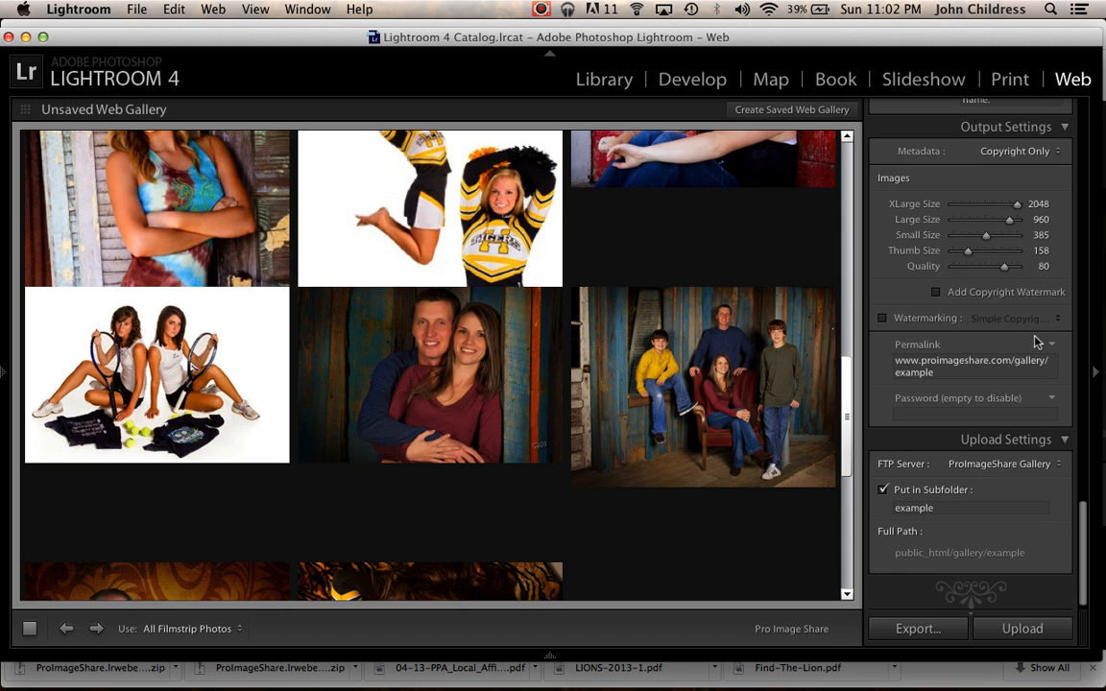
scroll(1037, 342, up, 15)
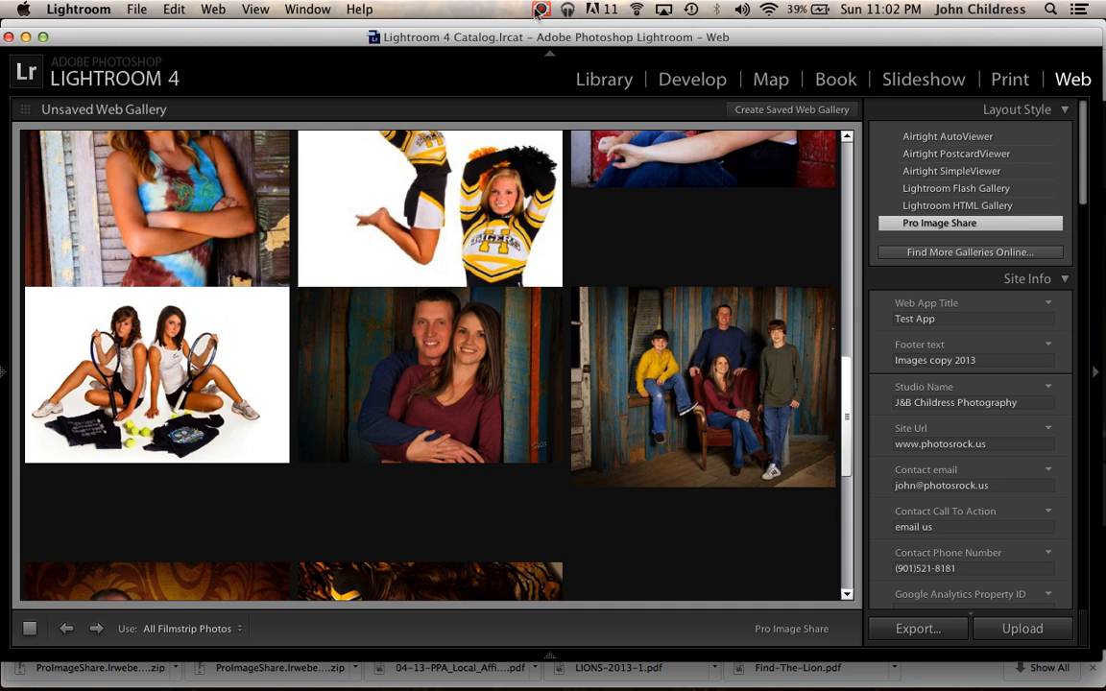
click(541, 9)
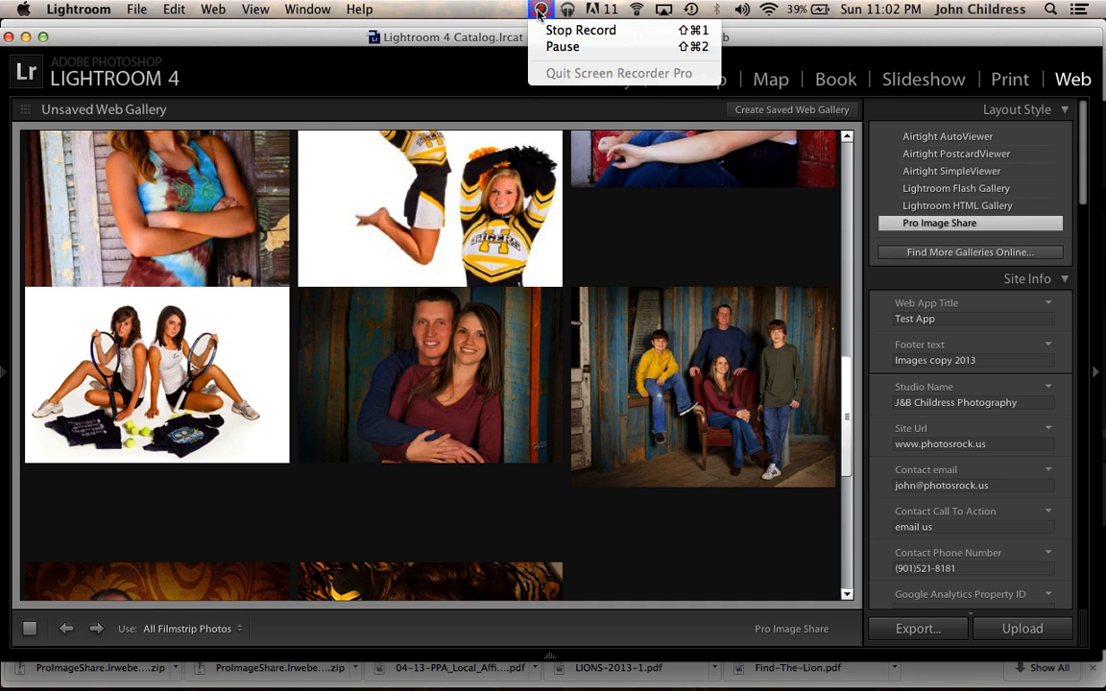